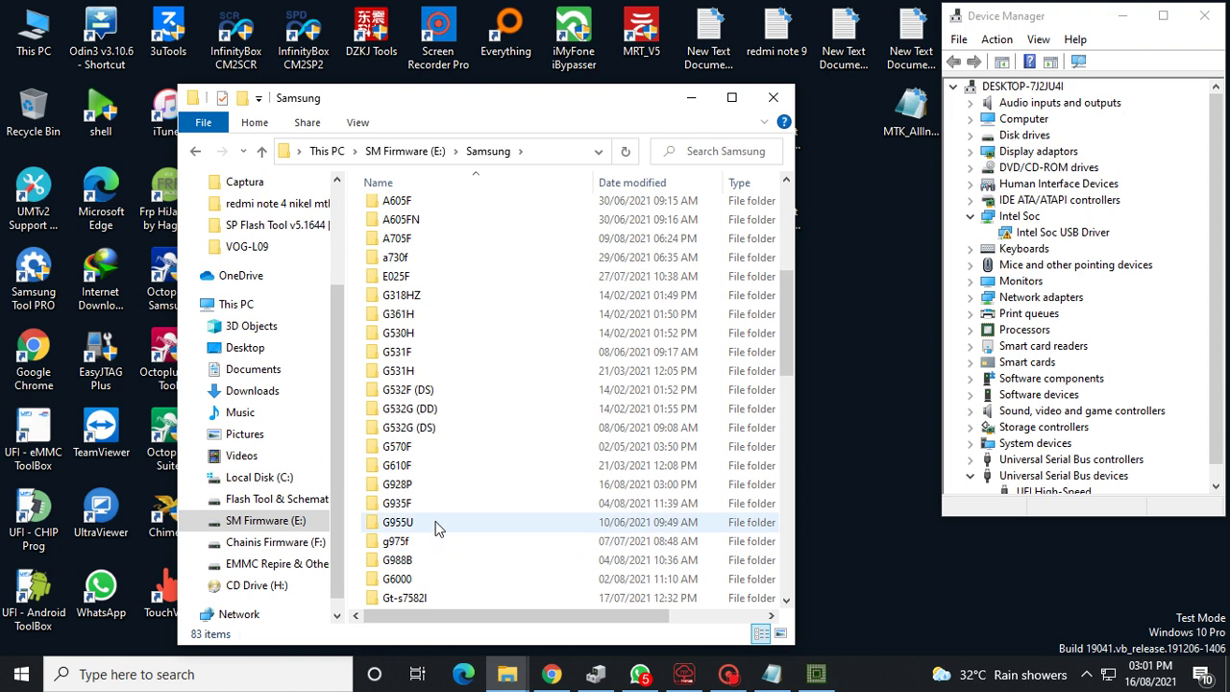
Open the G928P folder down to its G928PVPS3BPJ2 CONVERT G928F subfolder, maximizing the window and widening the Name column.
{"action": "double_click", "coordinate": [437, 486]}
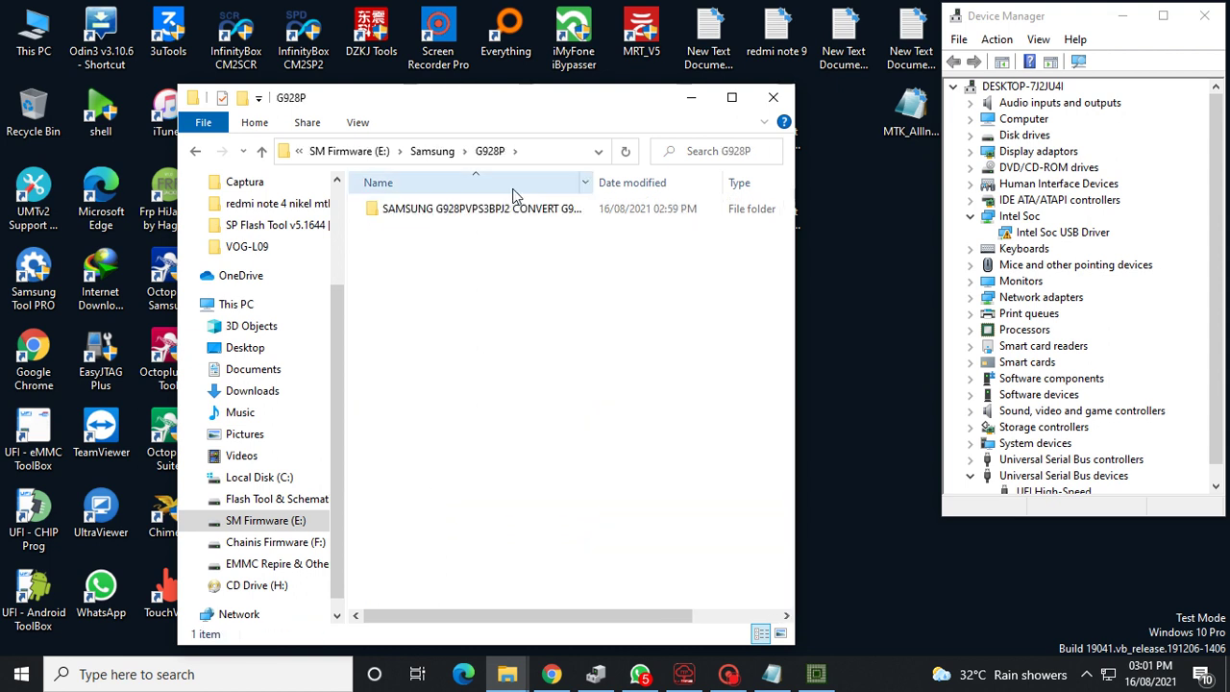
{"action": "left_click", "coordinate": [731, 97]}
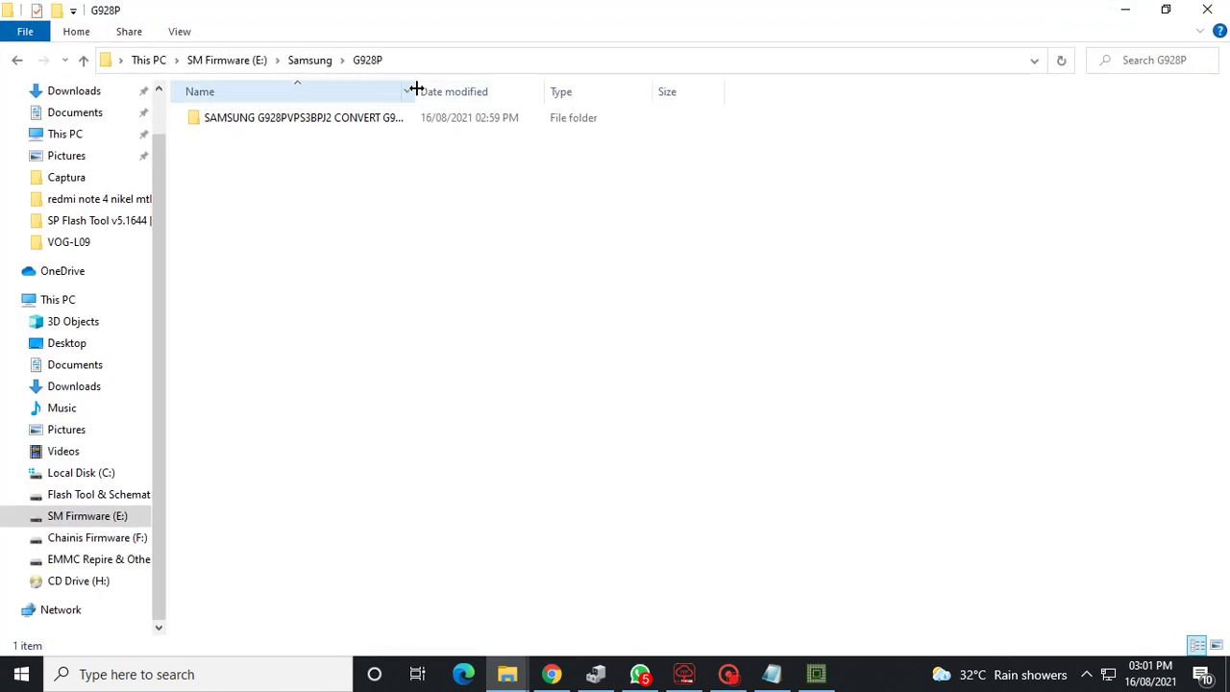
{"action": "left_click_drag", "start_coordinate": [416, 88], "coordinate": [577, 91]}
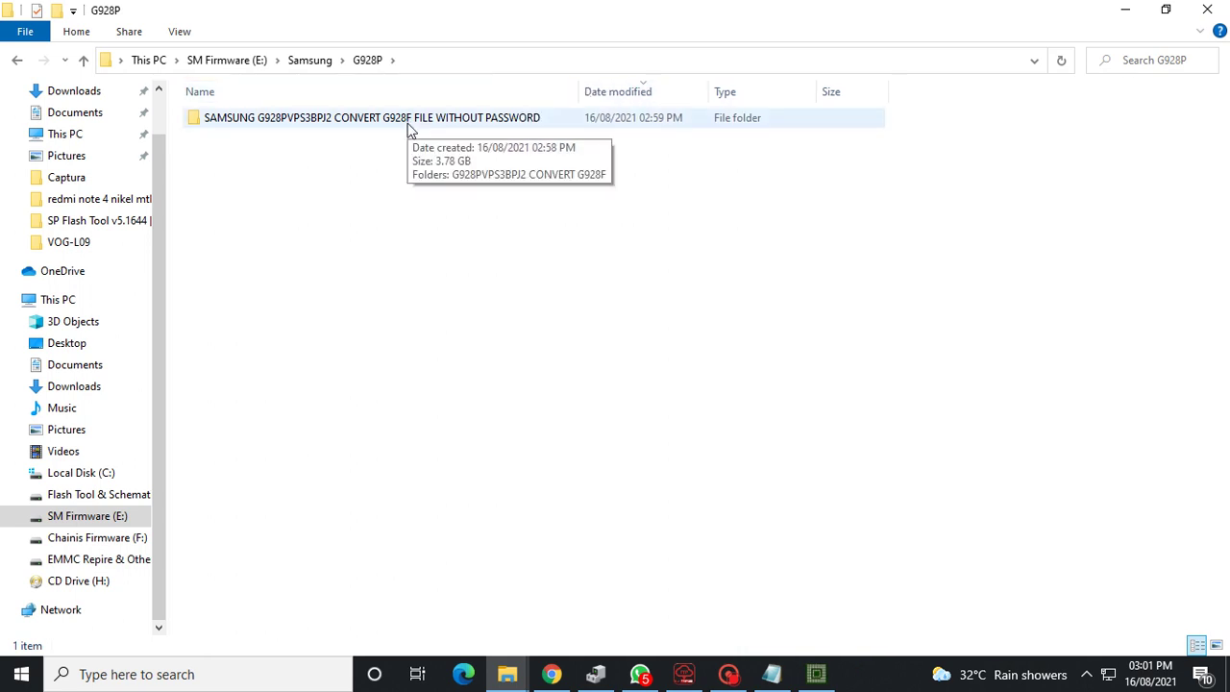
{"action": "double_click", "coordinate": [409, 126]}
{"action": "double_click", "coordinate": [409, 126]}
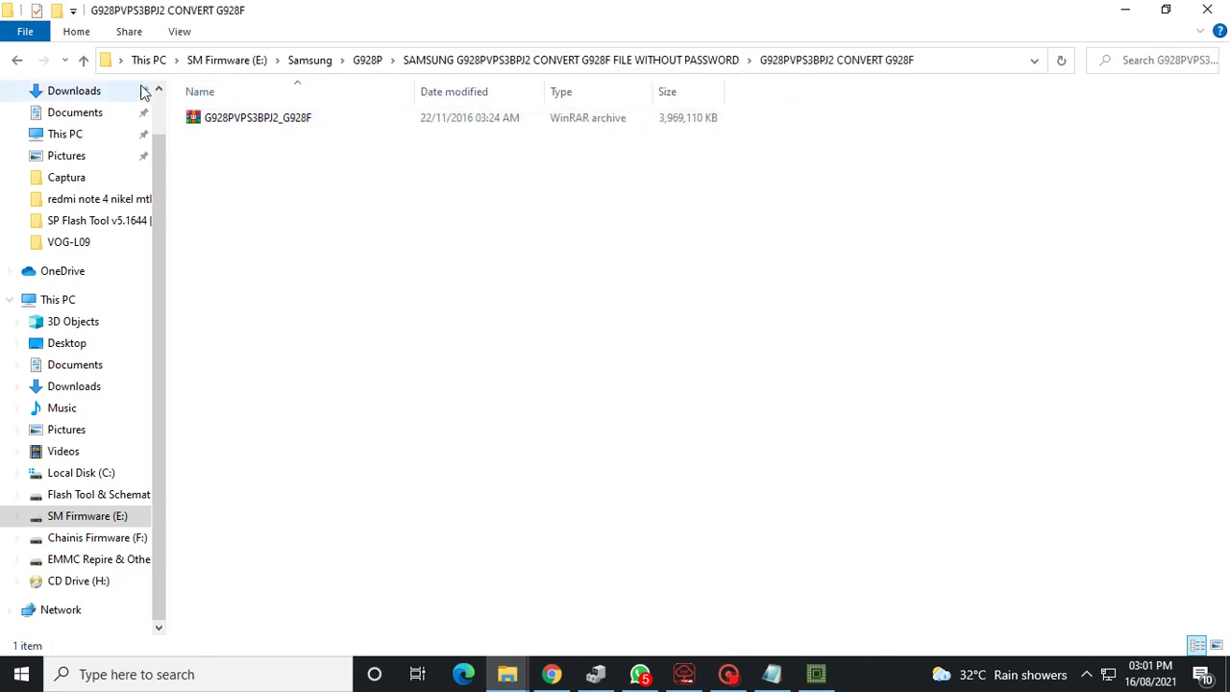
Copy the full path of the G928PVPS3BPJ2 CONVERT G928F folder and restore the window to its smaller size.
{"action": "left_click", "coordinate": [936, 62]}
{"action": "right_click", "coordinate": [685, 69]}
{"action": "left_click", "coordinate": [728, 124]}
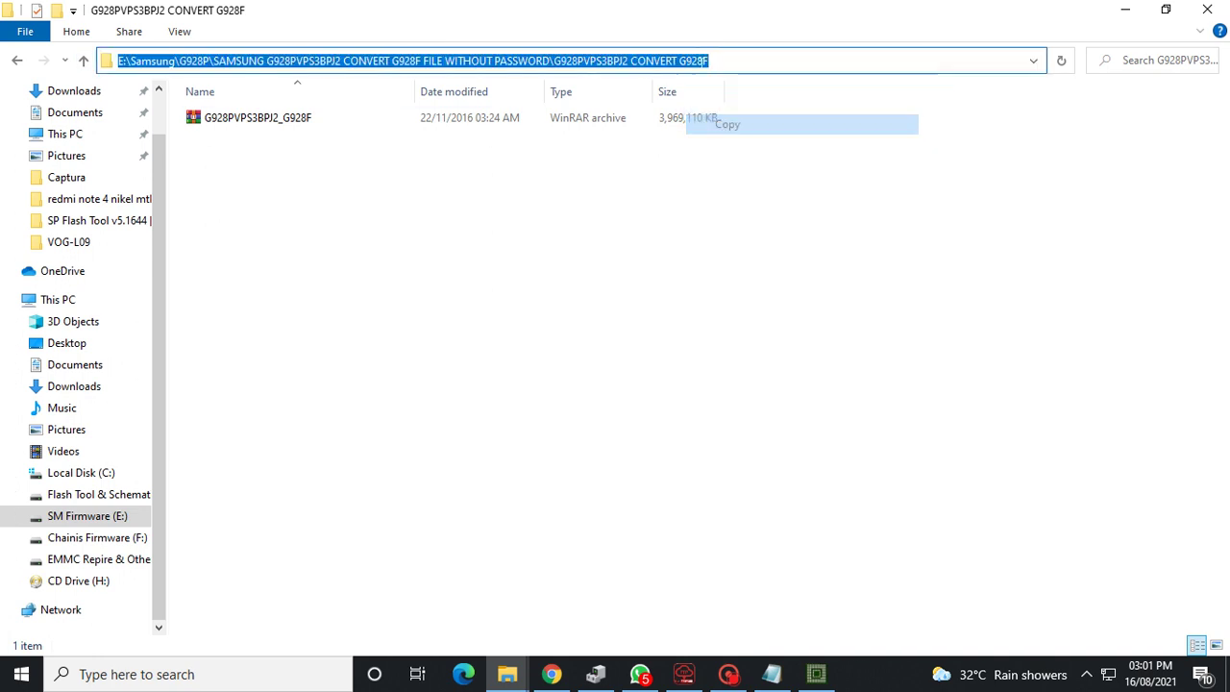
{"action": "left_click_drag", "start_coordinate": [769, 10], "coordinate": [802, 54]}
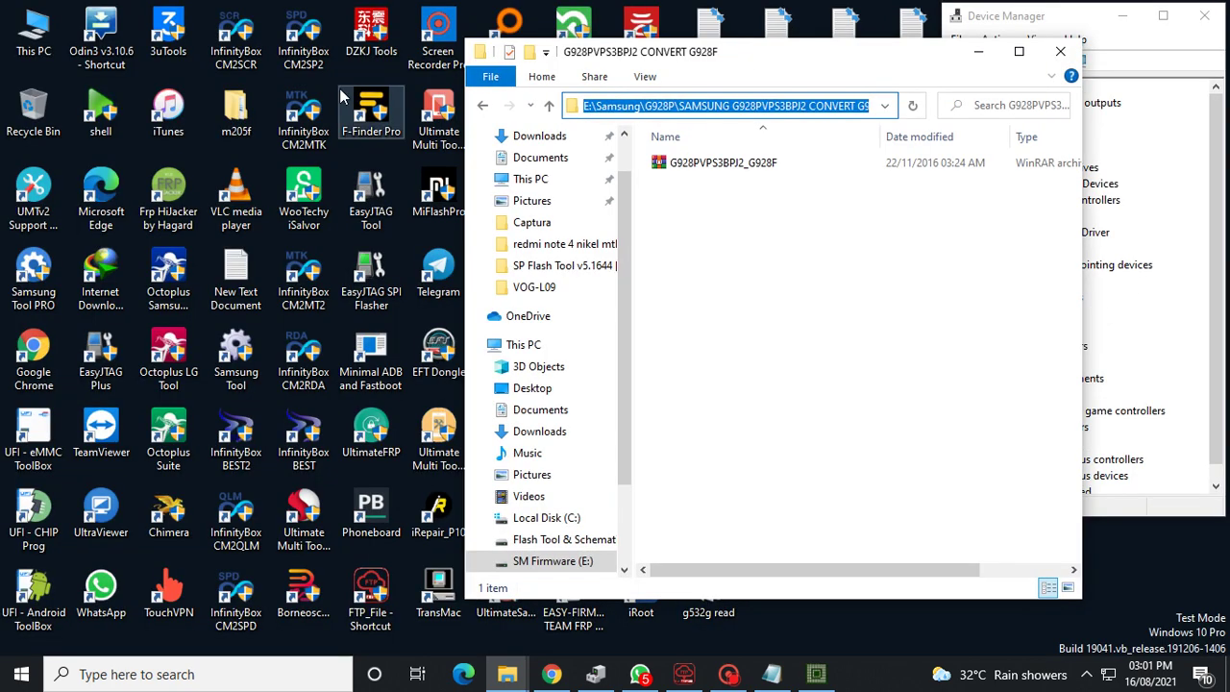
Launch Odin3 and load G928PVPS3BPJ2_G928F from the copied folder path as the AP file.
{"action": "double_click", "coordinate": [107, 37]}
{"action": "left_click", "coordinate": [608, 355]}
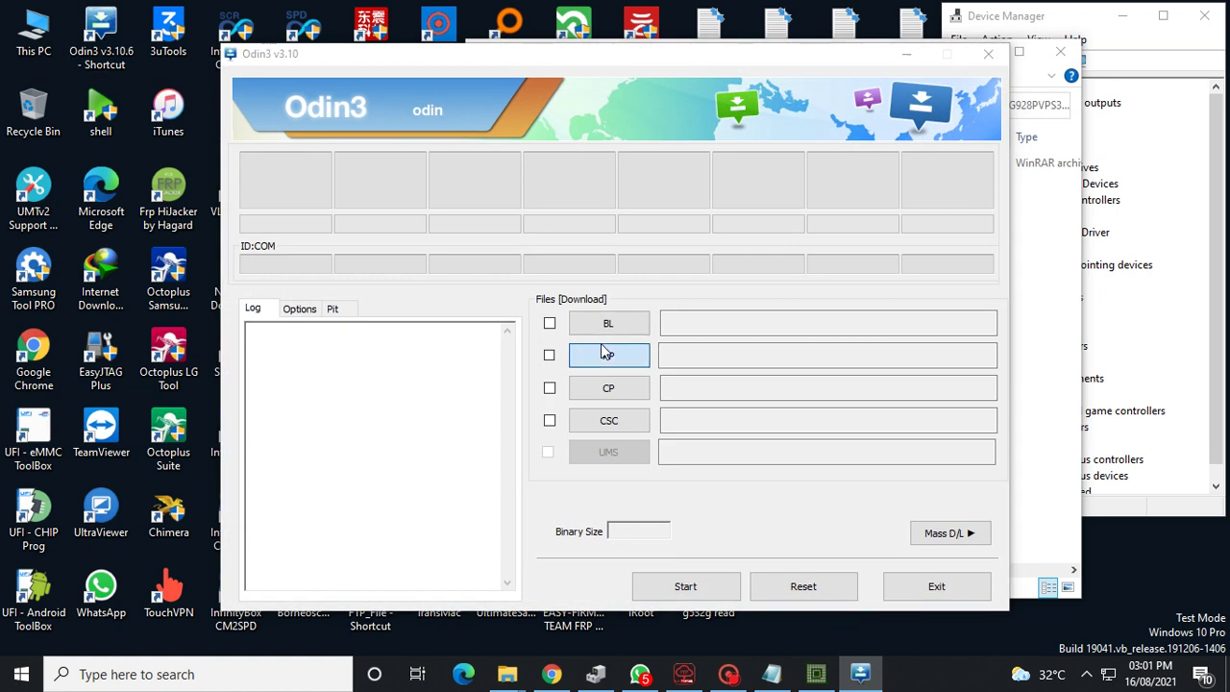
{"action": "right_click", "coordinate": [556, 605]}
{"action": "left_click", "coordinate": [617, 433]}
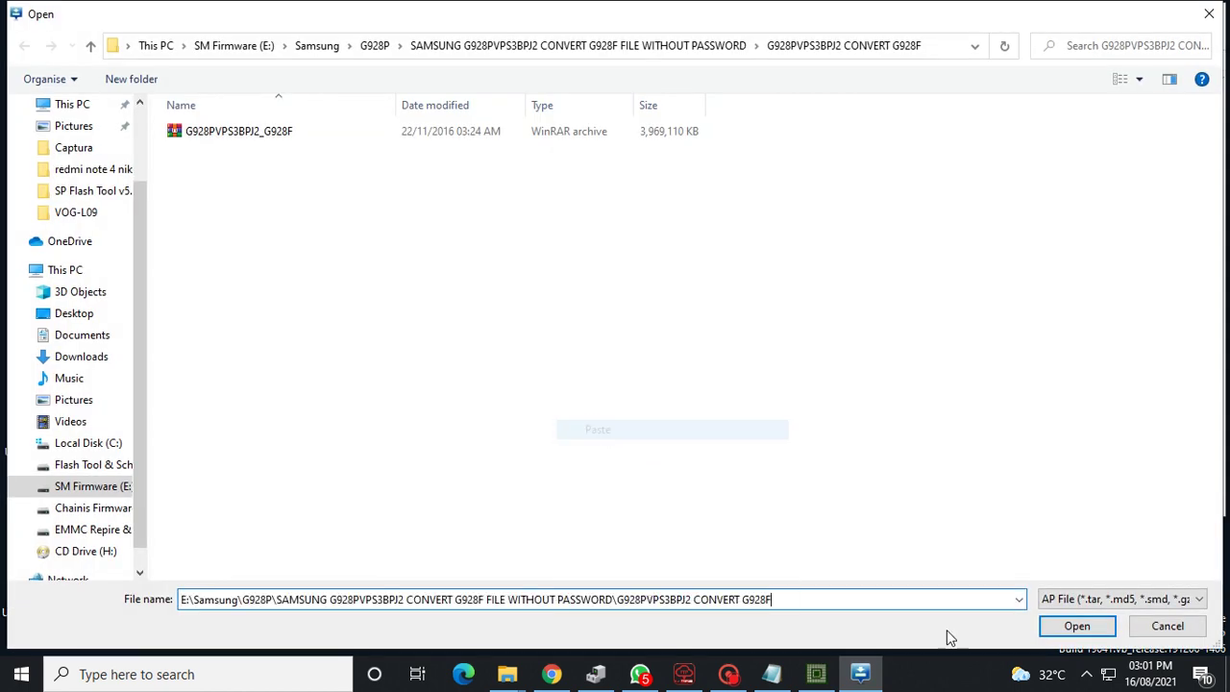
{"action": "left_click", "coordinate": [1070, 627]}
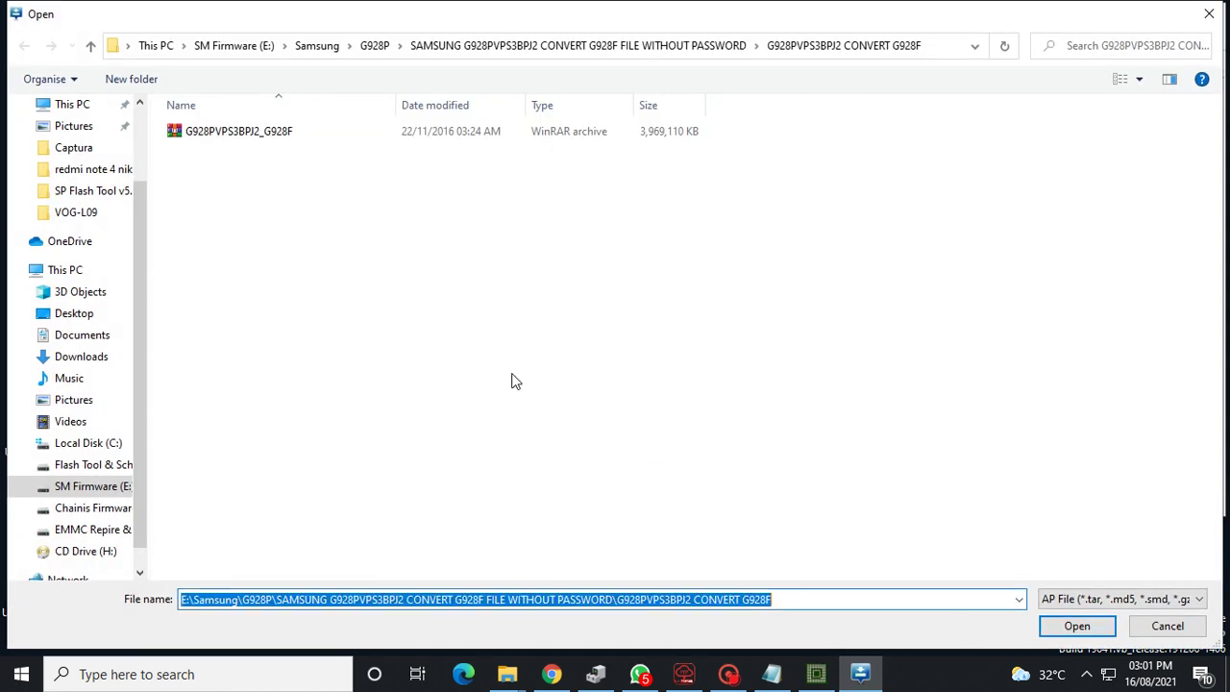
{"action": "left_click", "coordinate": [288, 142]}
{"action": "double_click", "coordinate": [289, 143]}
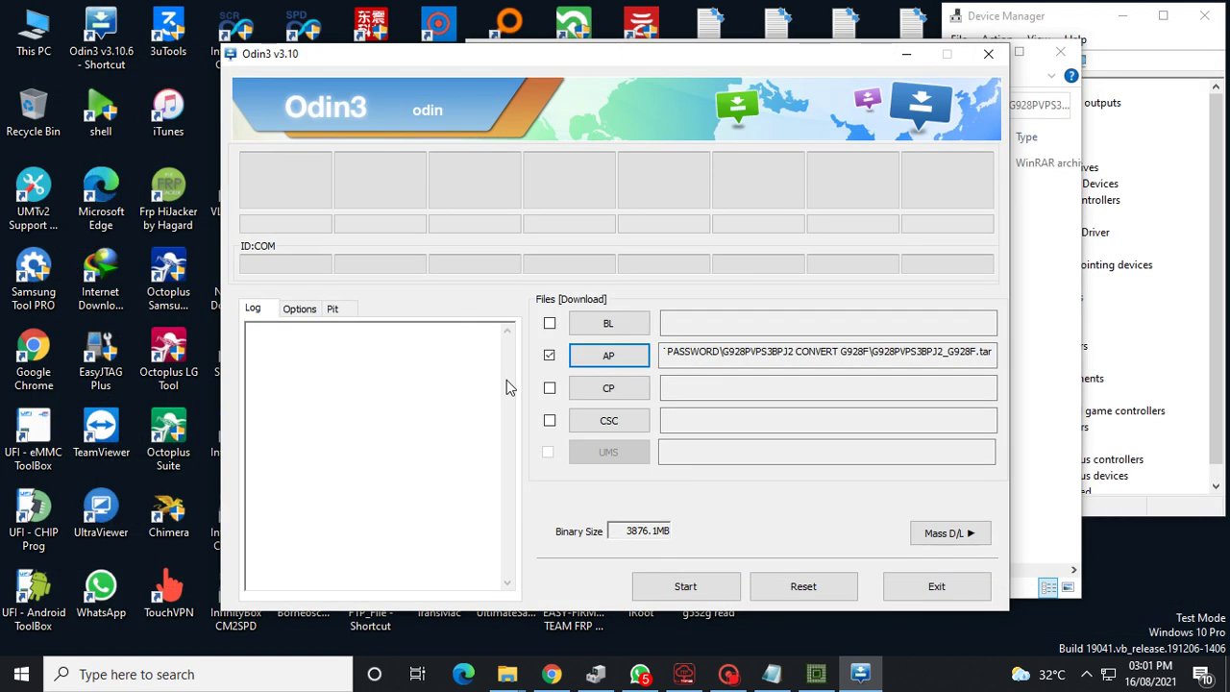
Close Odin3 and the firmware folder window, and refresh the desktop.
{"action": "left_click", "coordinate": [987, 55]}
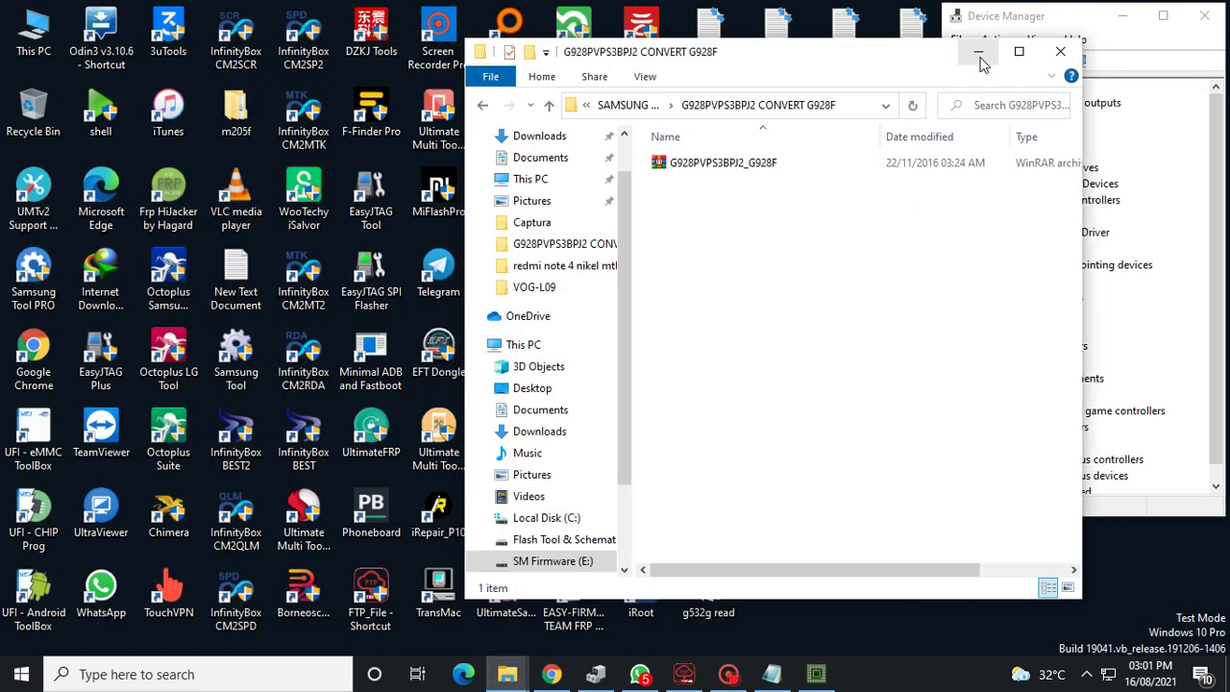
{"action": "left_click", "coordinate": [1057, 51]}
{"action": "right_click", "coordinate": [799, 247]}
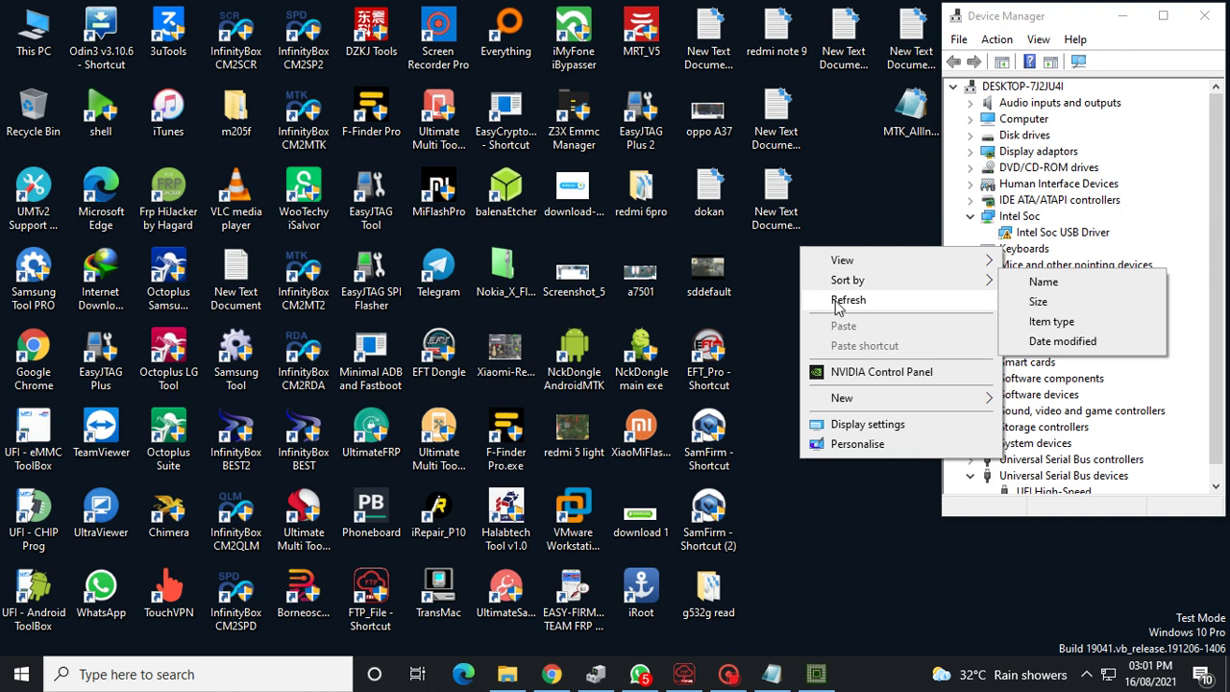
{"action": "left_click", "coordinate": [836, 297]}
Open the G928P folder inside the Samsung folder on the SM Firmware (E:) drive.
{"action": "double_click", "coordinate": [34, 34]}
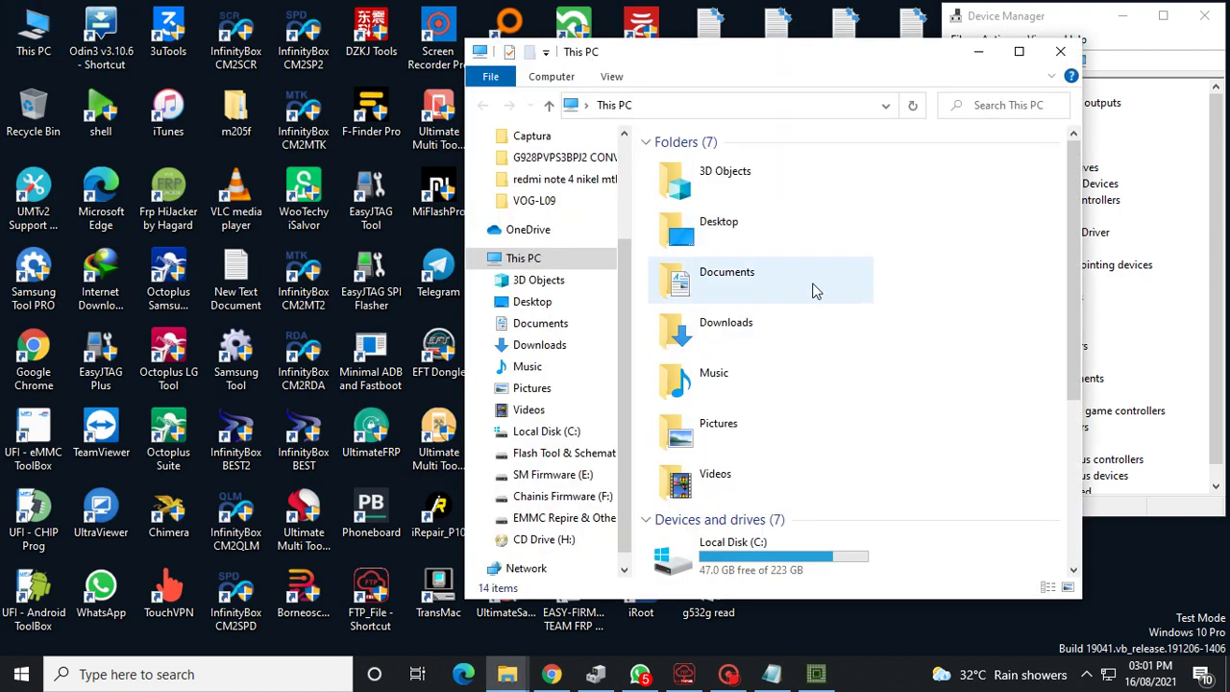
{"action": "scroll", "coordinate": [904, 435], "scroll_direction": "down", "scroll_amount": 2}
{"action": "scroll", "coordinate": [788, 548], "scroll_direction": "down", "scroll_amount": 2}
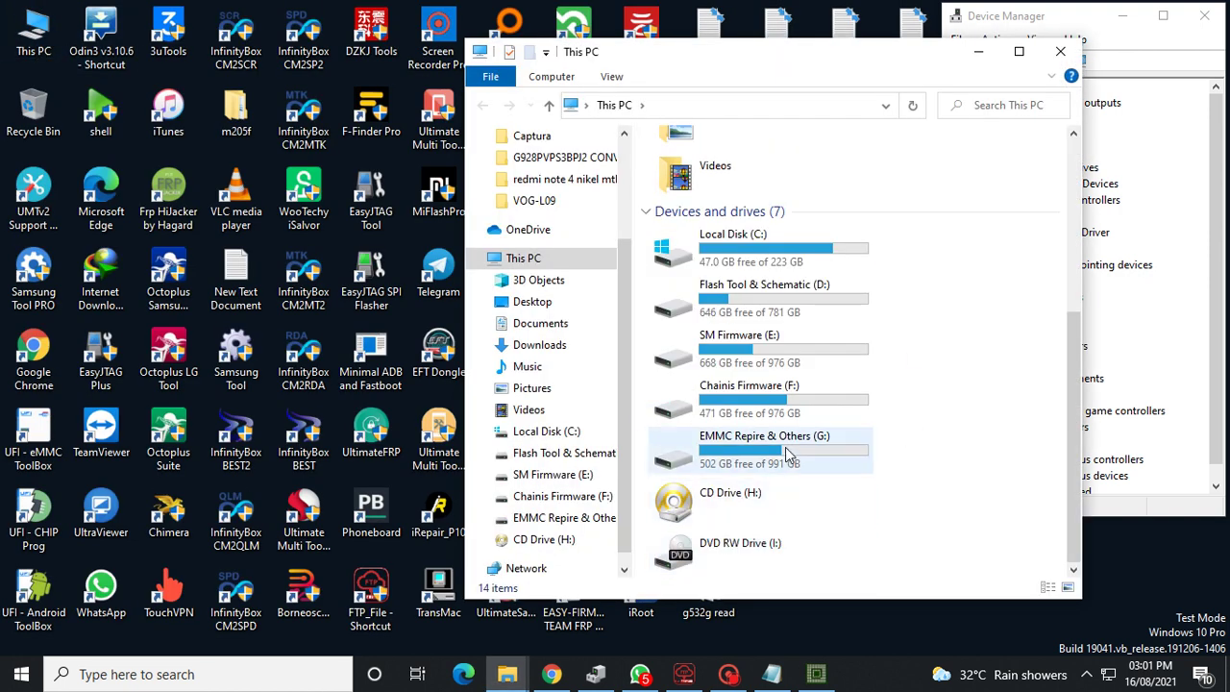
{"action": "double_click", "coordinate": [782, 349]}
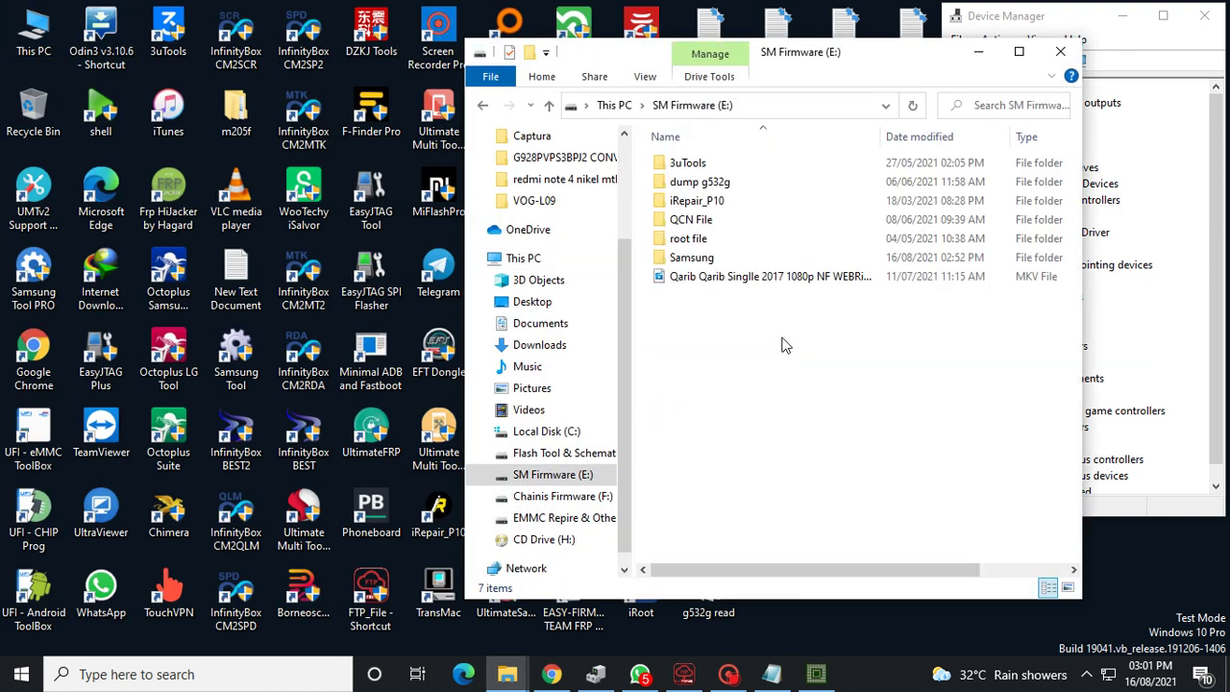
{"action": "double_click", "coordinate": [716, 259]}
{"action": "scroll", "coordinate": [714, 271], "scroll_direction": "down", "scroll_amount": 6}
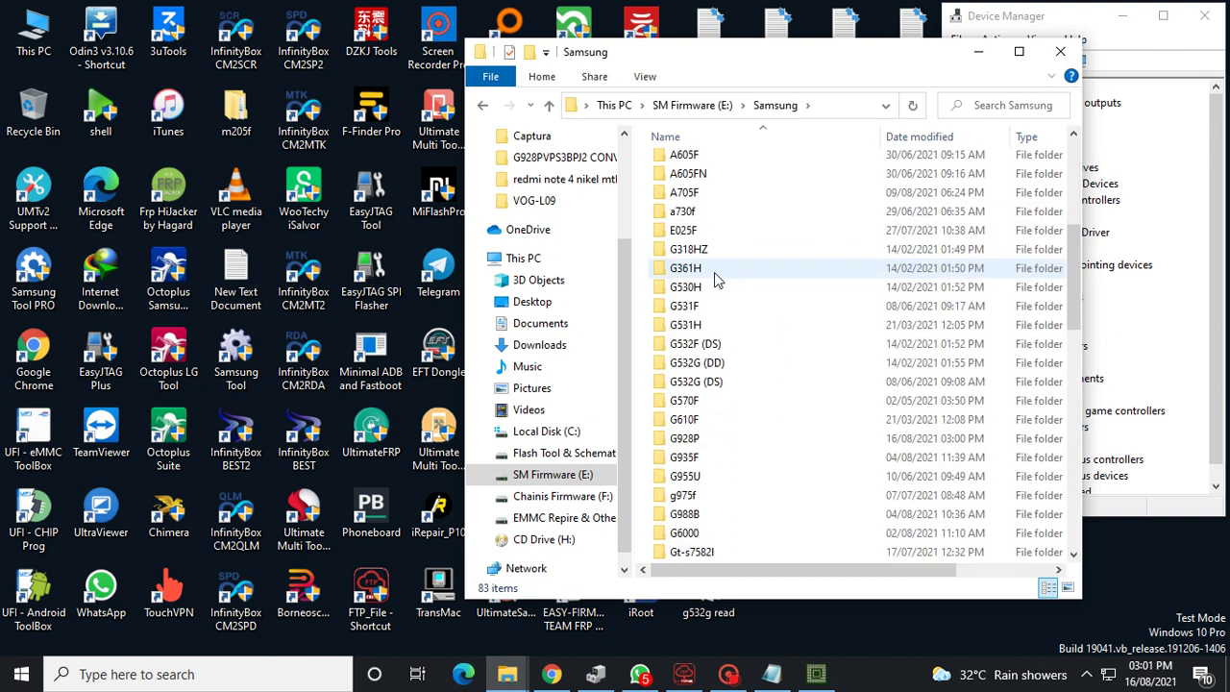
{"action": "double_click", "coordinate": [715, 381]}
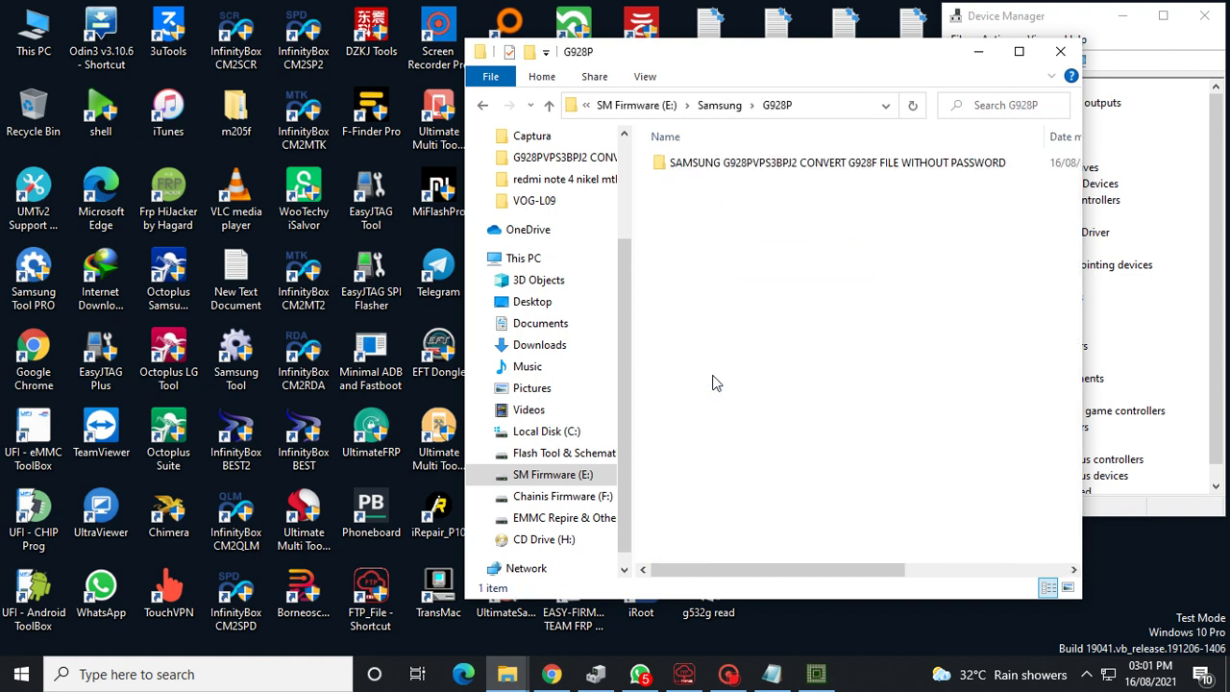
Look at the firmware file inside the SAMSUNG G928PVPS3BPJ2 CONVERT G928F folder and return to the G928P folder.
{"action": "double_click", "coordinate": [728, 167]}
{"action": "double_click", "coordinate": [728, 164]}
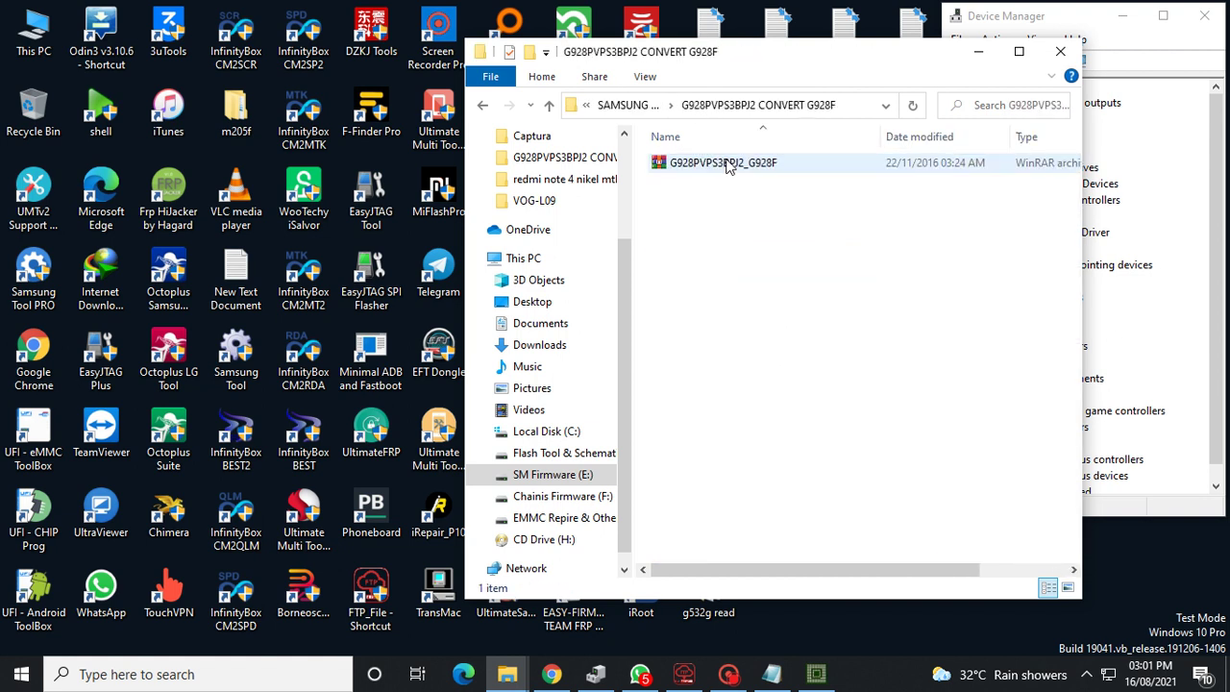
{"action": "left_click", "coordinate": [549, 106]}
{"action": "left_click", "coordinate": [549, 106]}
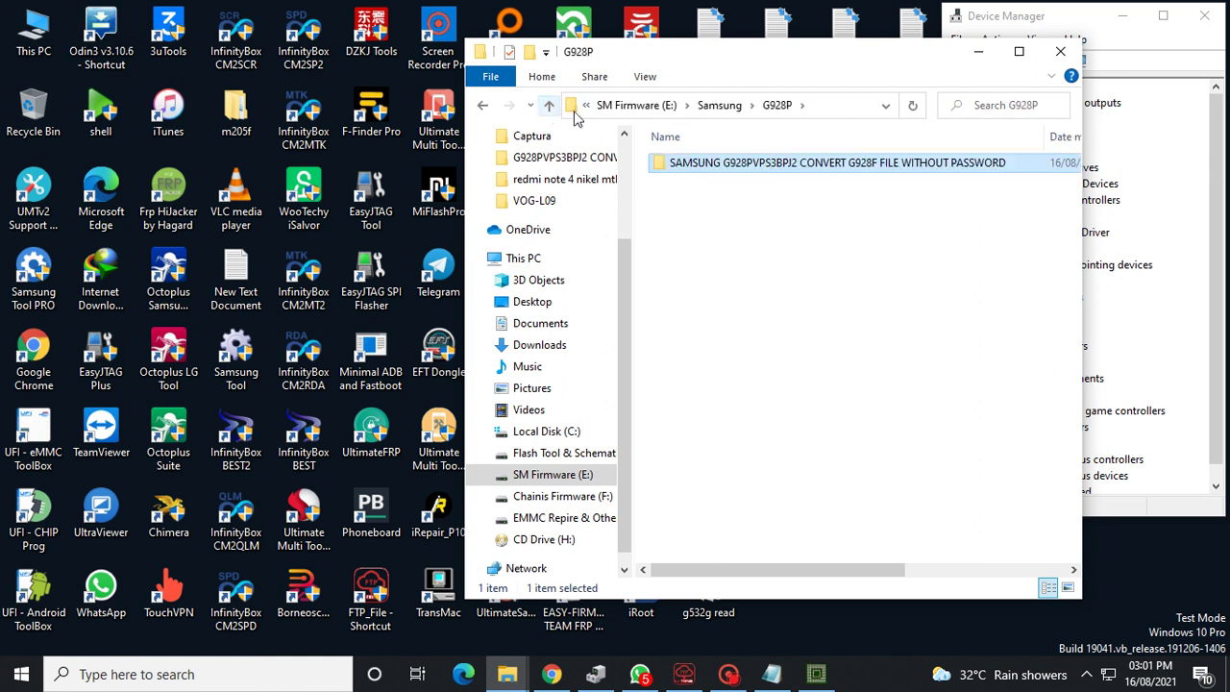
Compress the SAMSUNG G928PVPS3BPJ2 CONVERT G928F FILE WITHOUT PASSWORD folder into a RAR archive and display the archiving progress.
{"action": "right_click", "coordinate": [693, 169]}
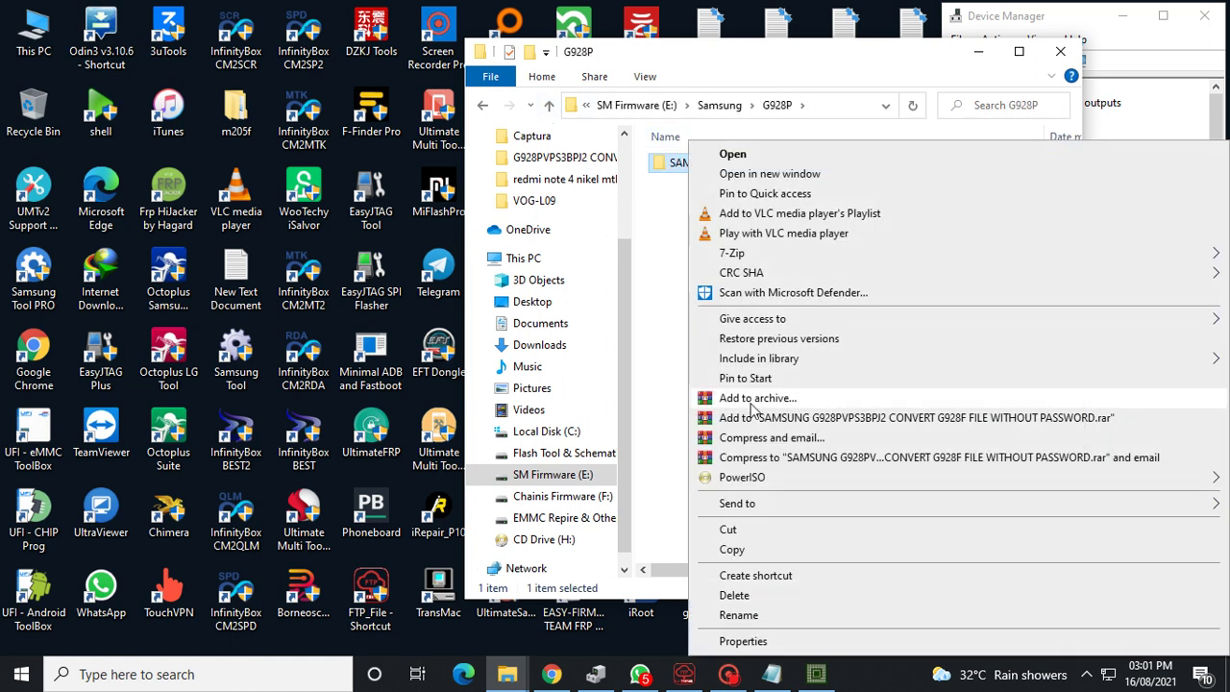
{"action": "left_click", "coordinate": [752, 404]}
{"action": "left_click", "coordinate": [634, 517]}
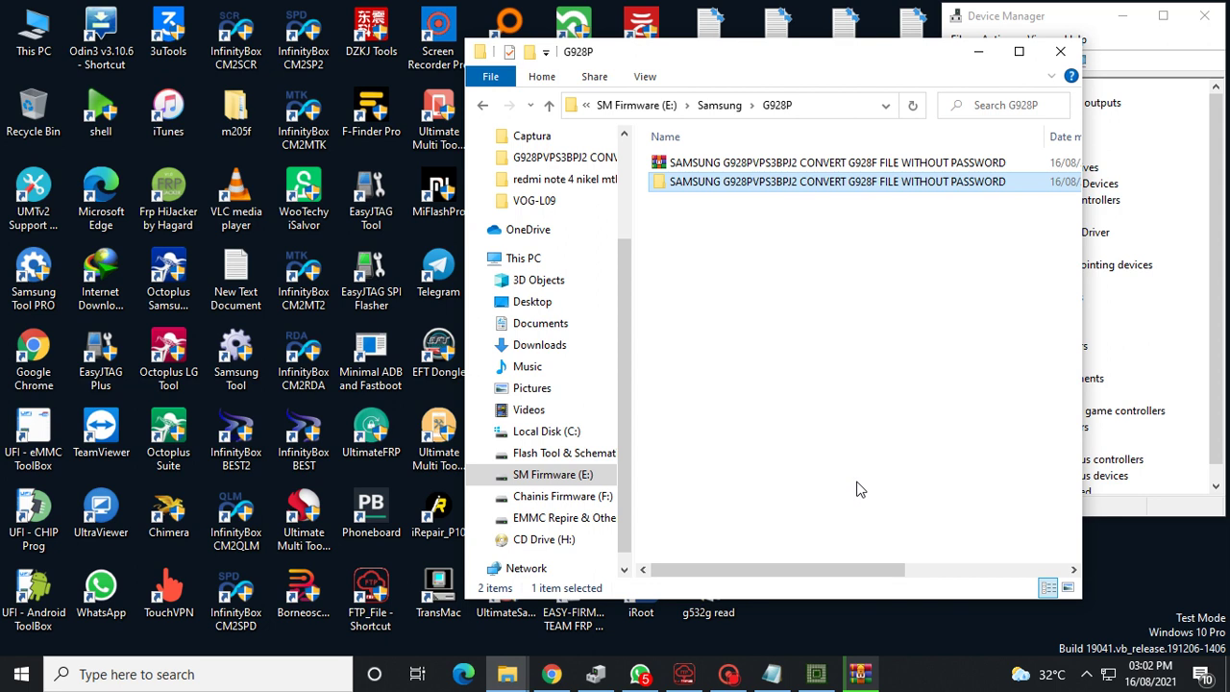
{"action": "left_click", "coordinate": [860, 673]}
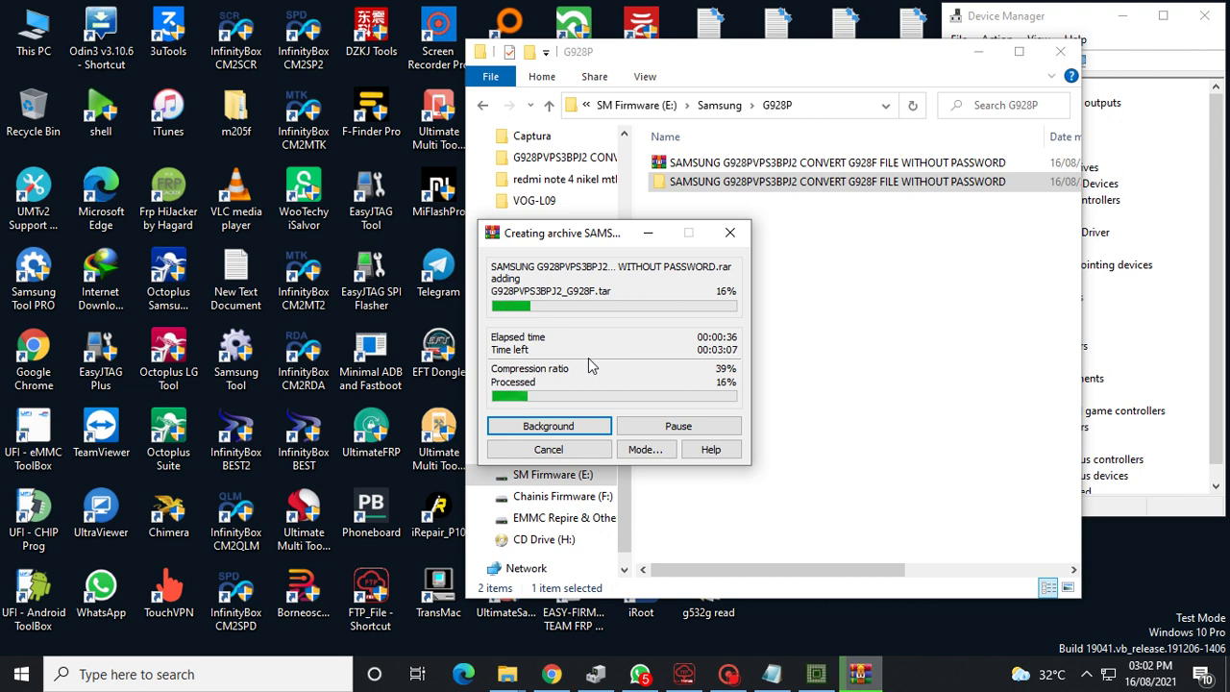
Switch to Google Chrome in a maximized window and open the Videos page of the Fixed Phones YouTube channel.
{"action": "left_click", "coordinate": [31, 361]}
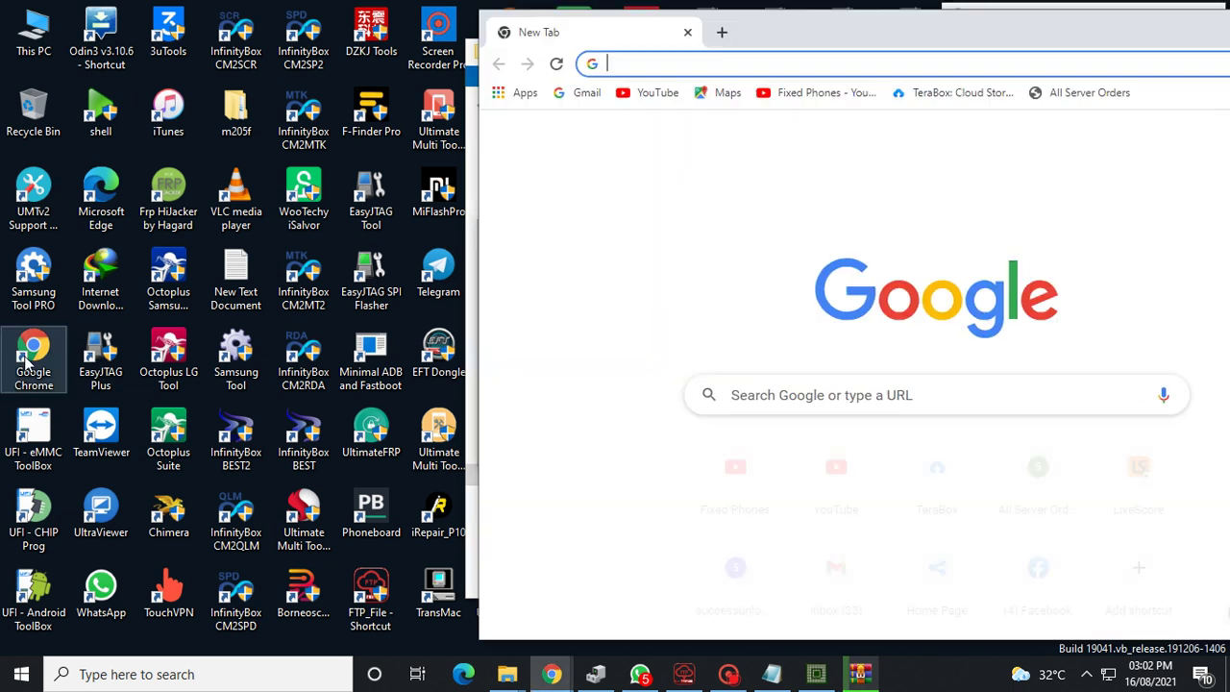
{"action": "double_click", "coordinate": [1159, 33]}
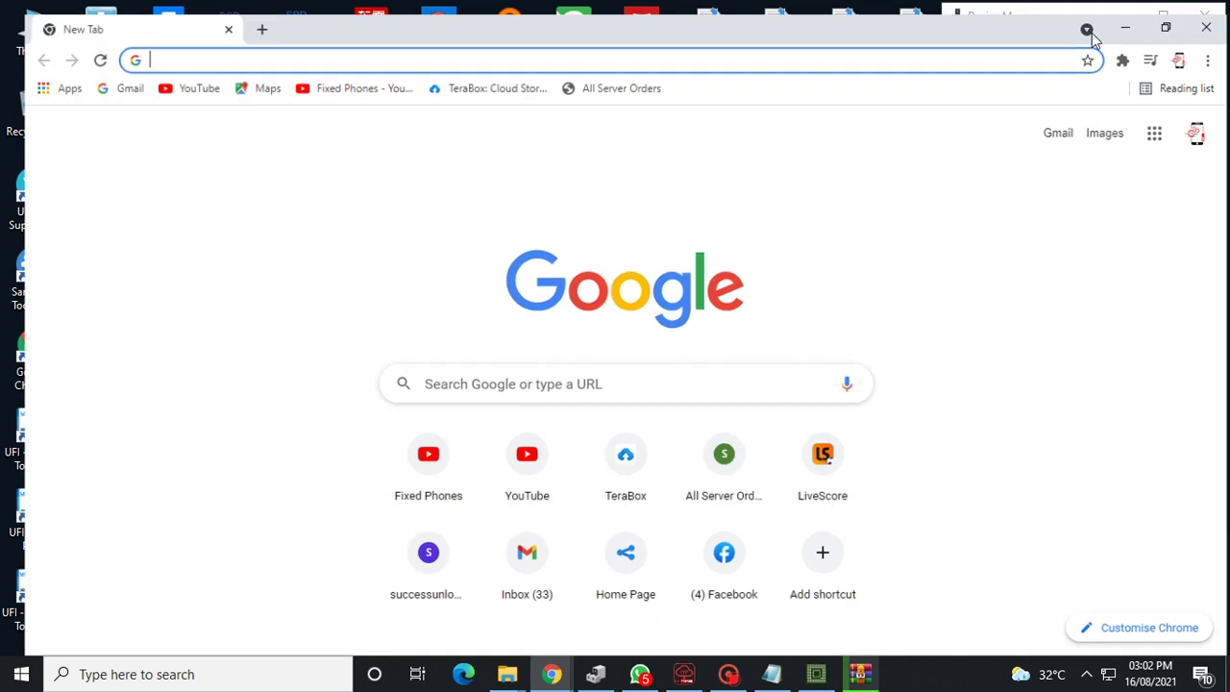
{"action": "left_click", "coordinate": [329, 75]}
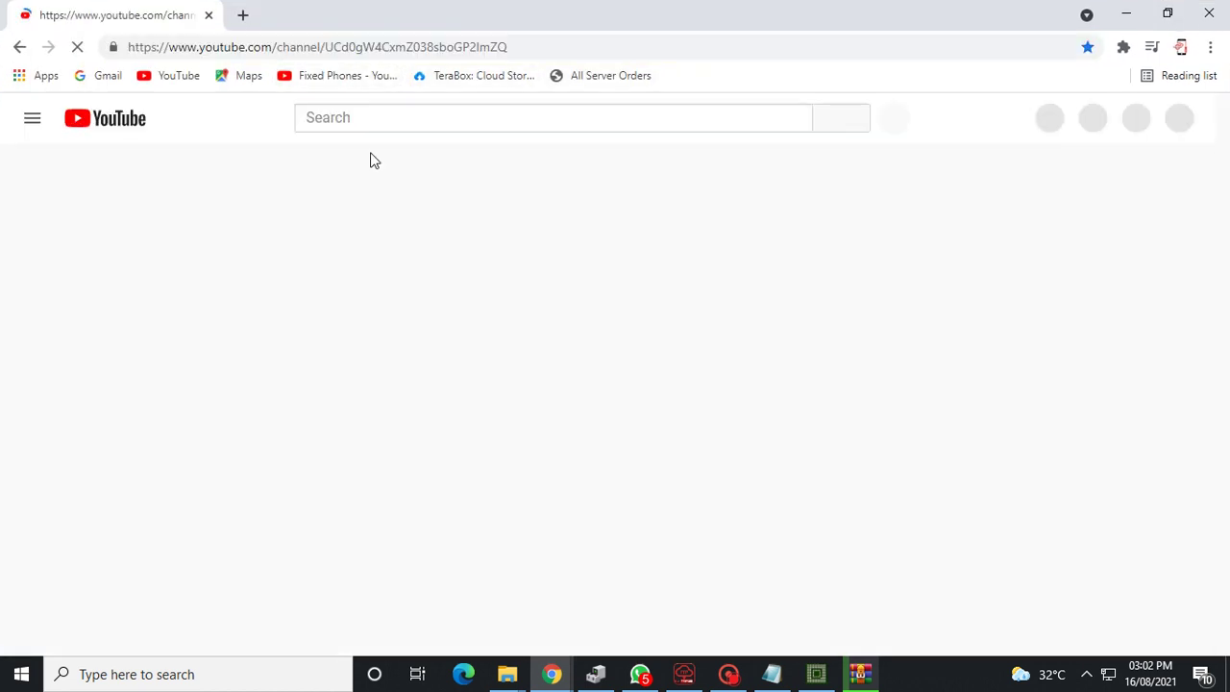
{"action": "left_click", "coordinate": [388, 427]}
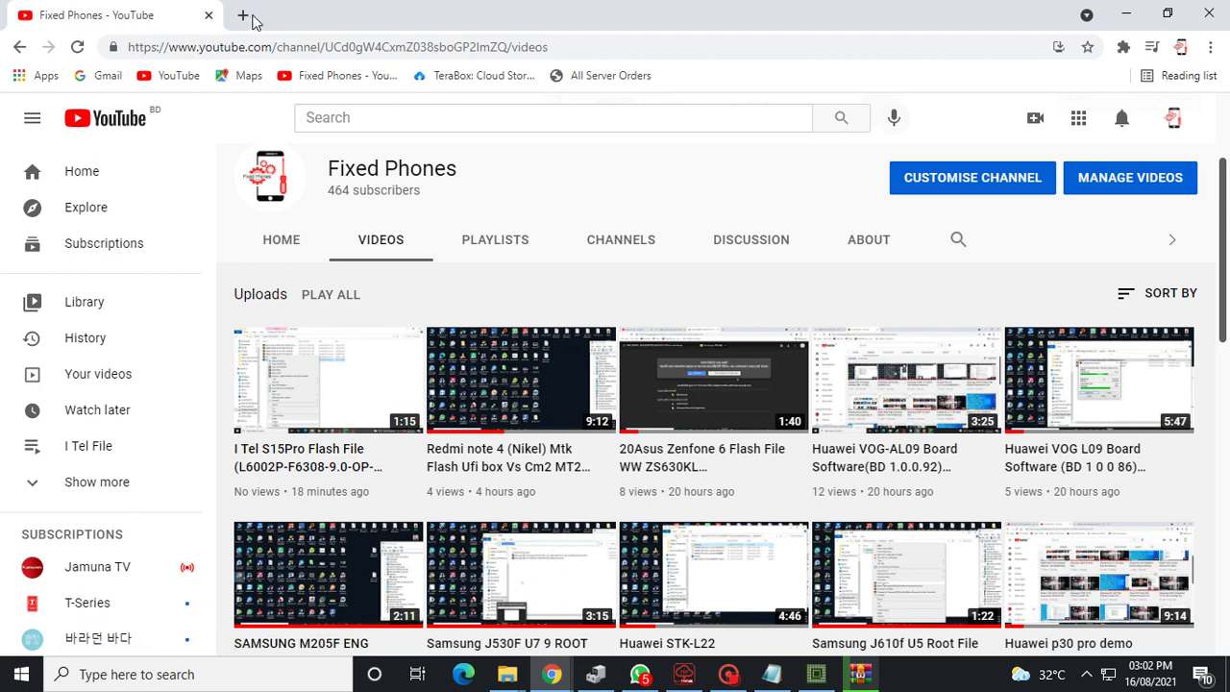
Open the bookmarked TeraBox cloud storage in a new tab, return to the YouTube tab and minimize the browser.
{"action": "right_click", "coordinate": [473, 82]}
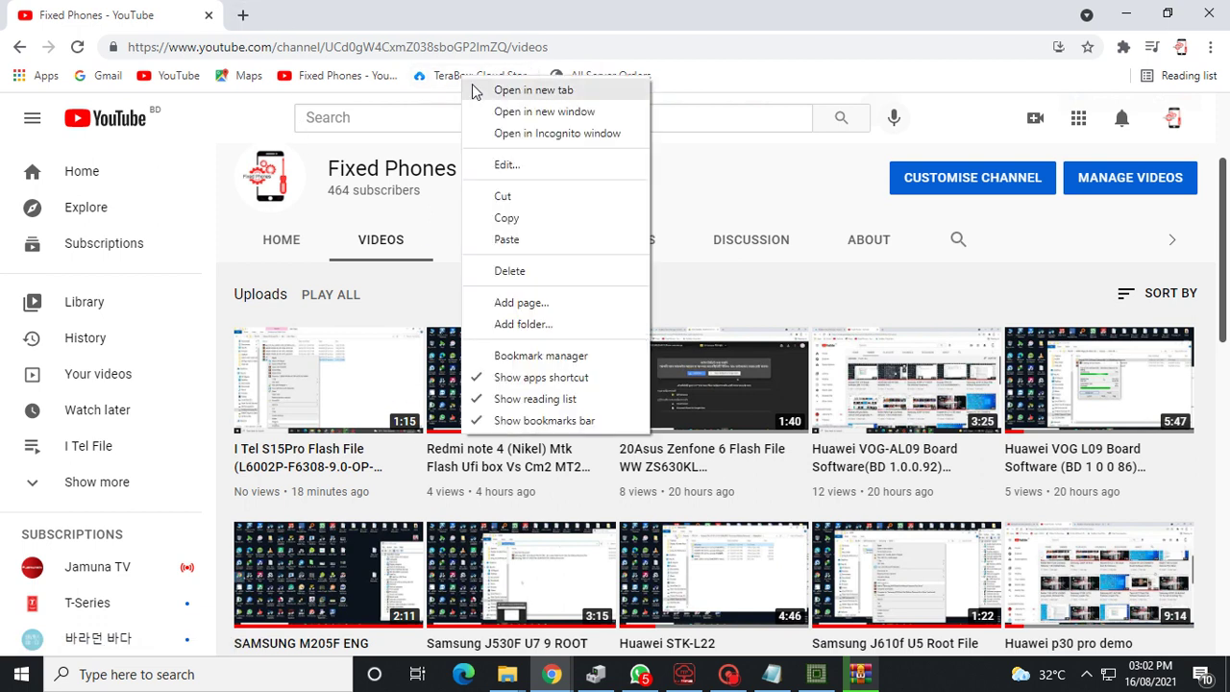
{"action": "left_click", "coordinate": [519, 90]}
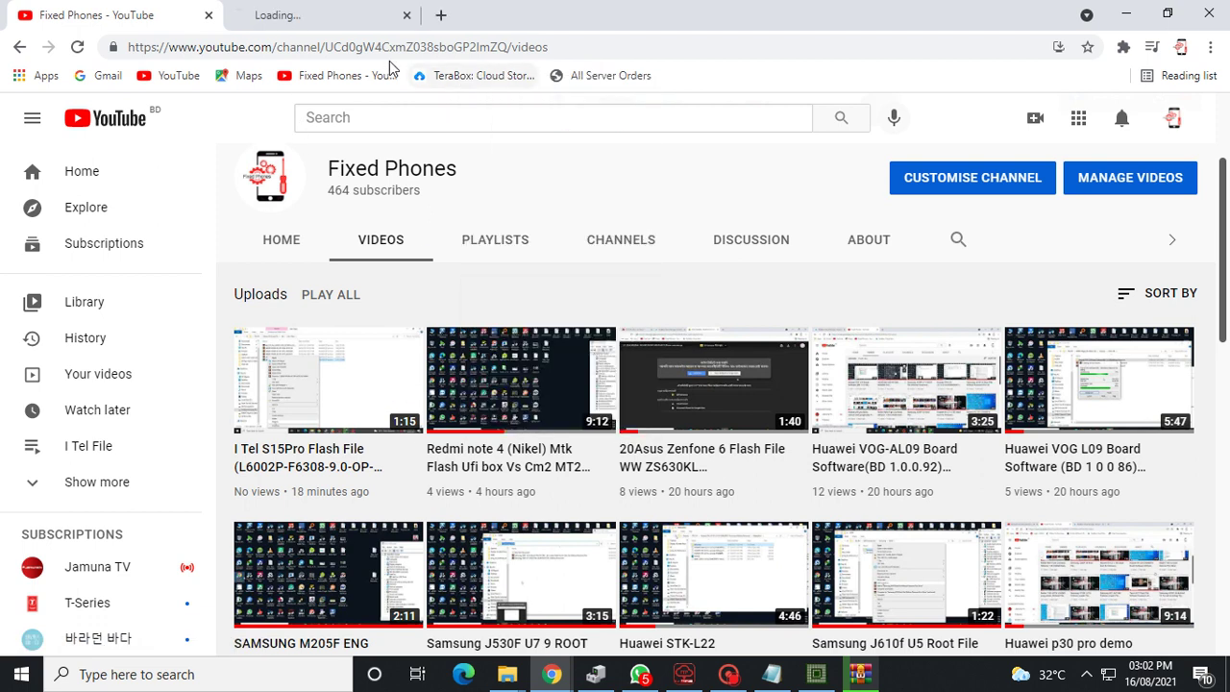
{"action": "left_click", "coordinate": [298, 11]}
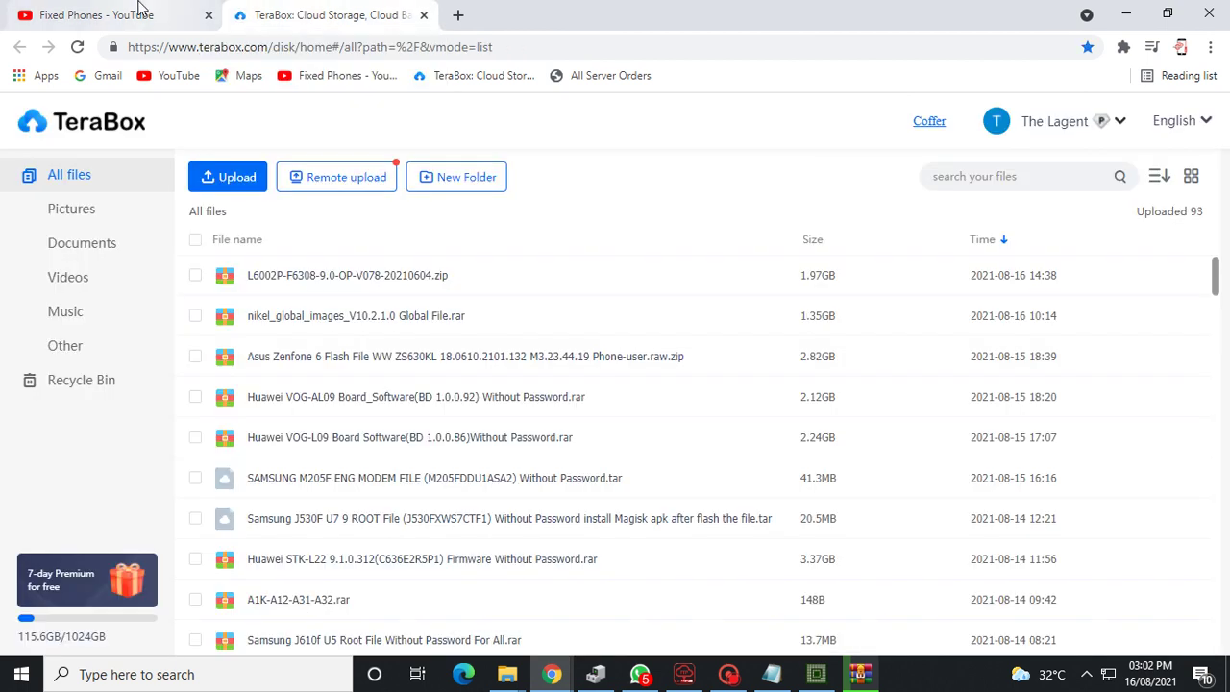
{"action": "left_click", "coordinate": [183, 11]}
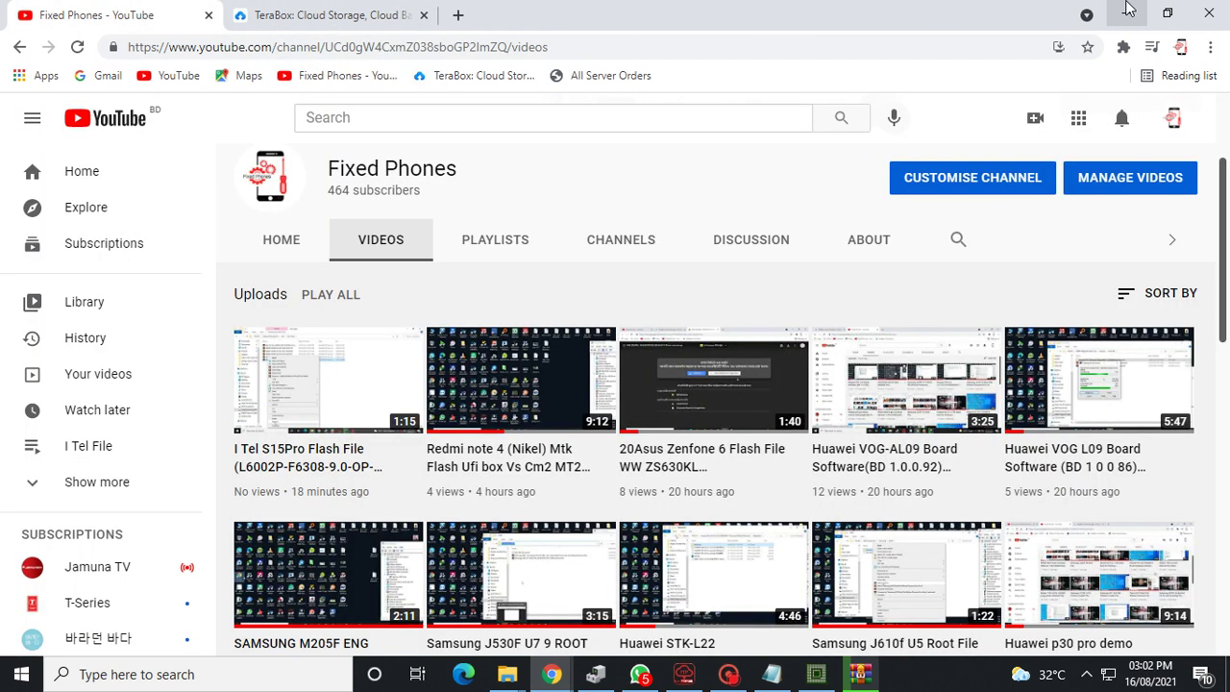
{"action": "left_click", "coordinate": [1128, 11]}
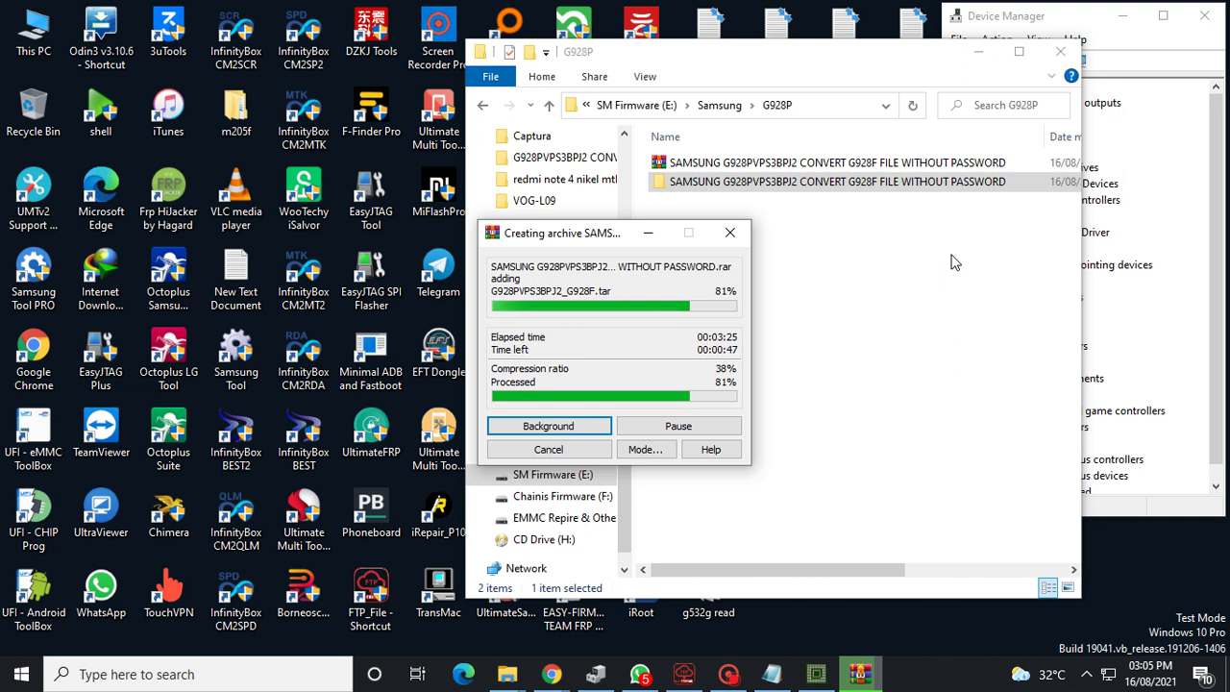
Copy the G928P folder's path, E:\Samsung\G928P, and bring the archiving progress window back up.
{"action": "left_click", "coordinate": [846, 106]}
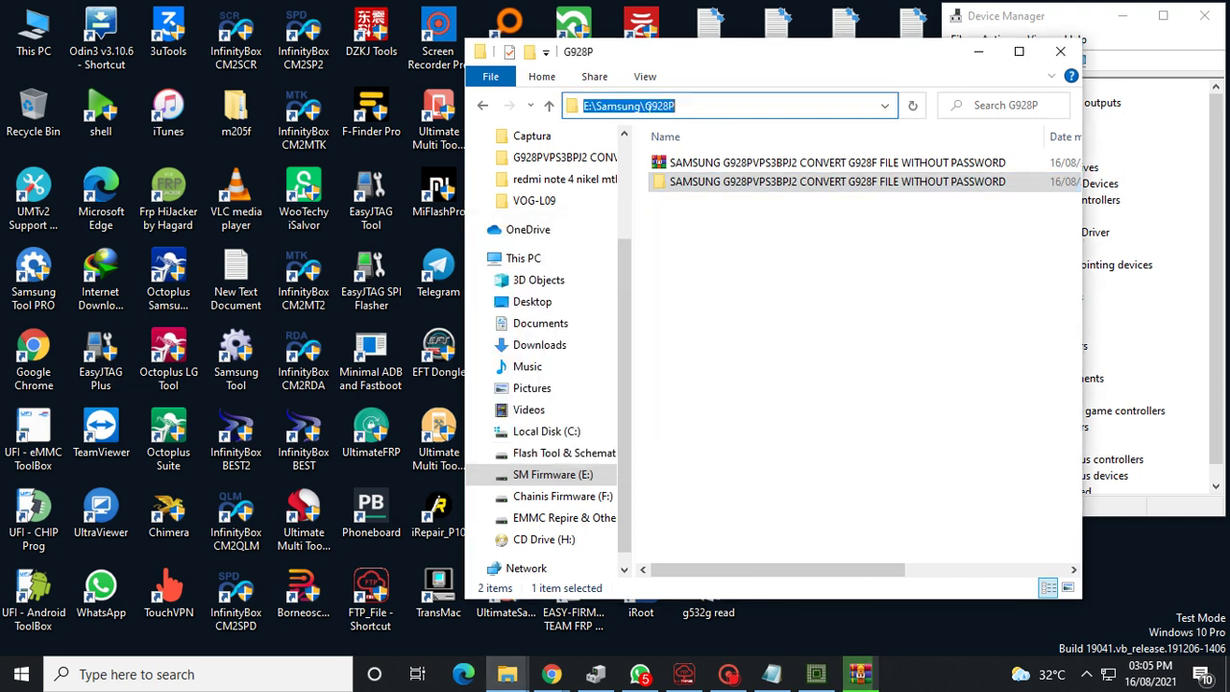
{"action": "right_click", "coordinate": [647, 106]}
{"action": "left_click", "coordinate": [742, 168]}
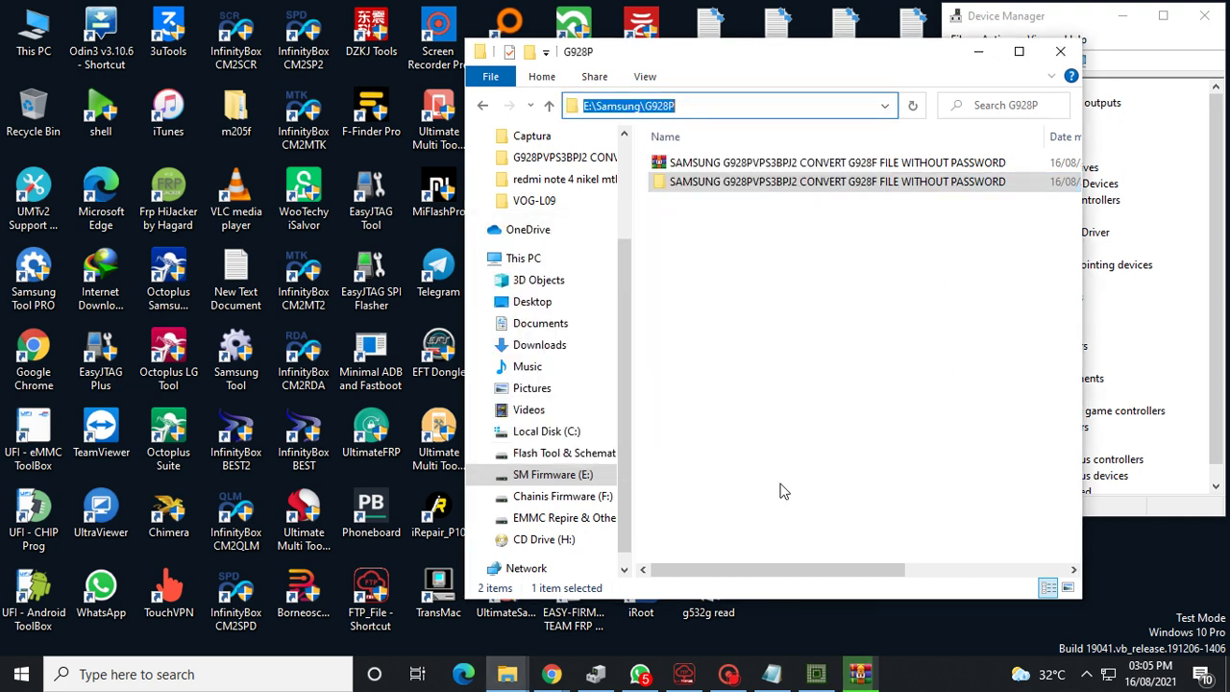
{"action": "left_click", "coordinate": [864, 675]}
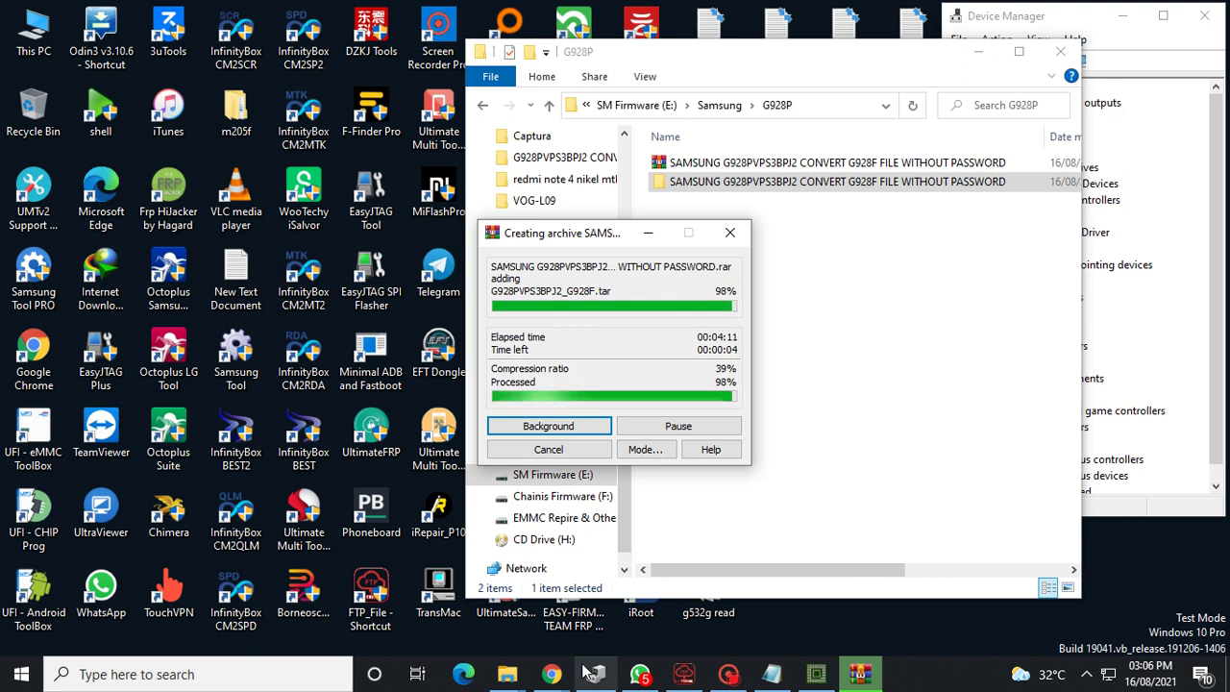
Upload the SAMSUNG G928PVPS3BPJ2 CONVERT G928F RAR archive from E:\Samsung\G928P to TeraBox in Chrome.
{"action": "mouse_move", "coordinate": [650, 636]}
{"action": "left_click", "coordinate": [650, 605]}
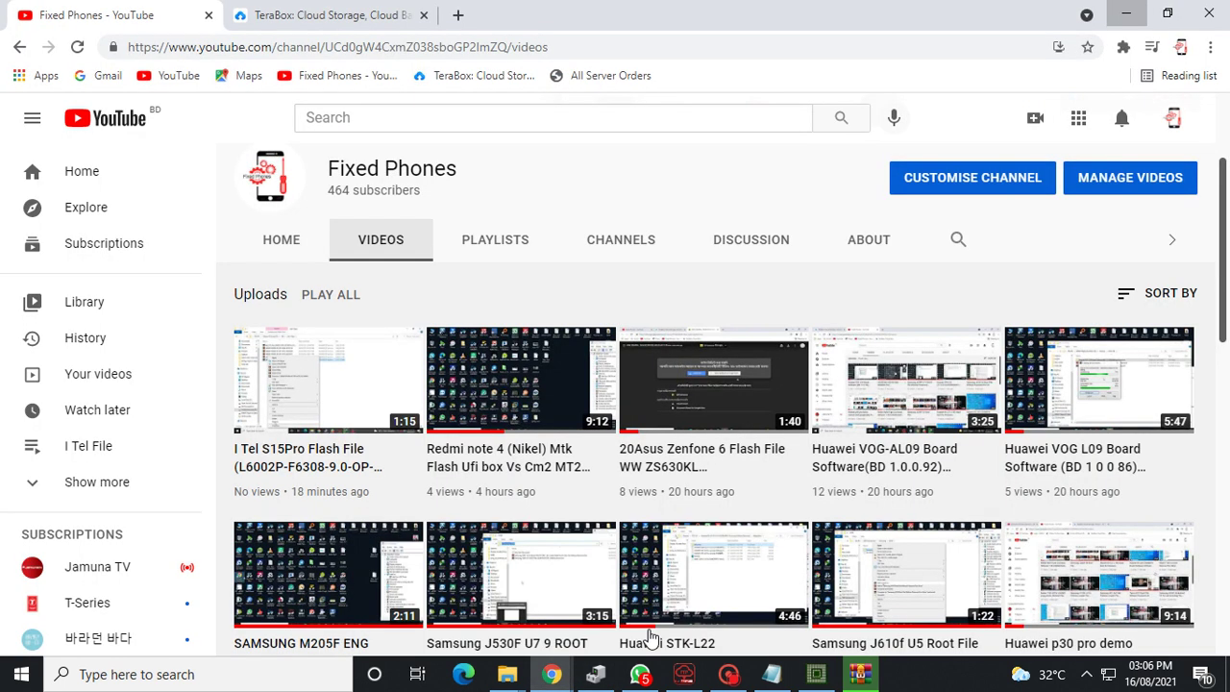
{"action": "left_click", "coordinate": [306, 10]}
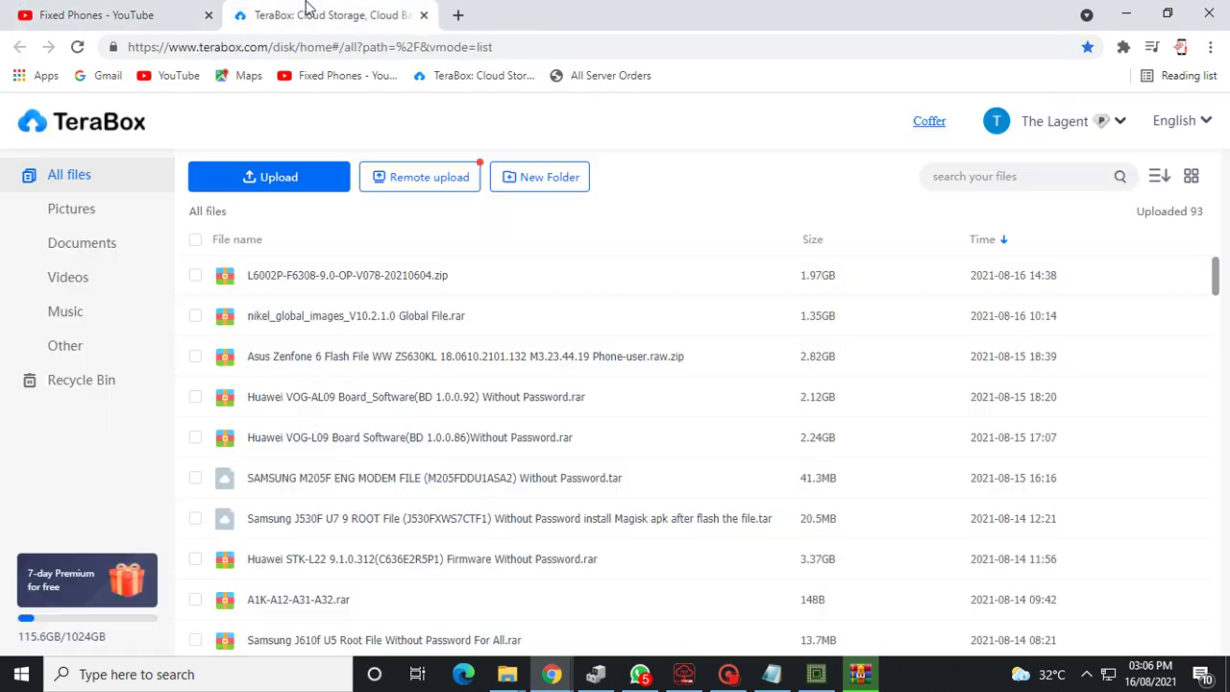
{"action": "left_click", "coordinate": [303, 179]}
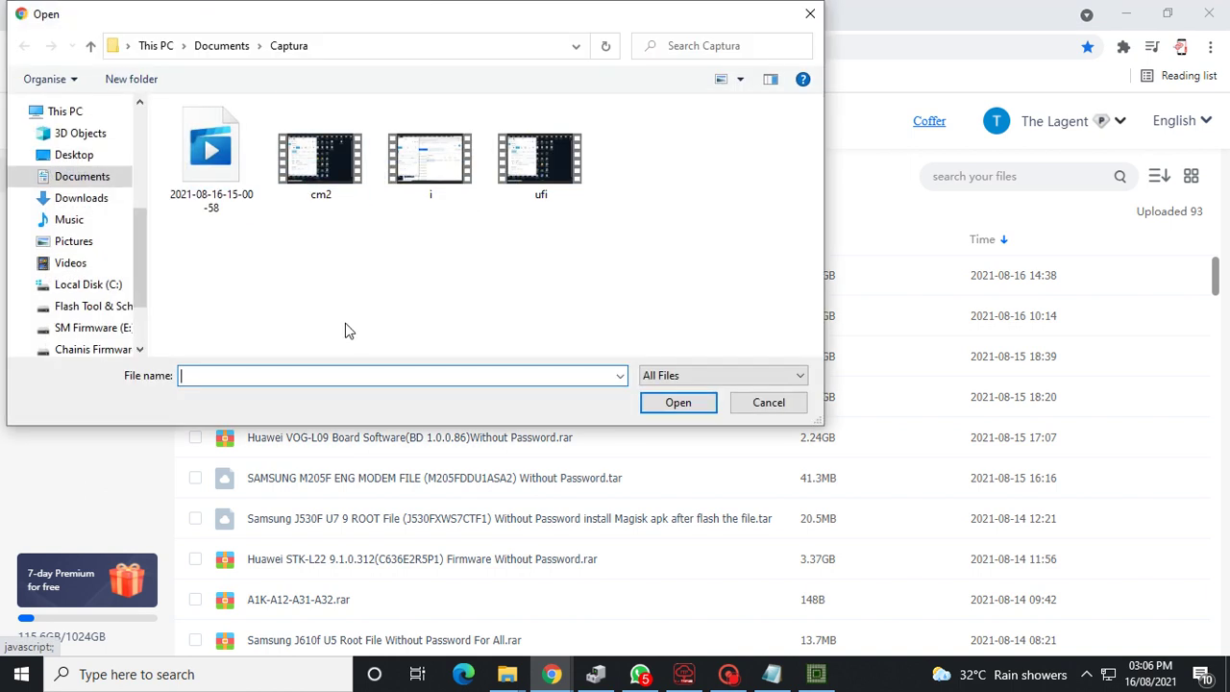
{"action": "right_click", "coordinate": [347, 376]}
{"action": "left_click", "coordinate": [394, 455]}
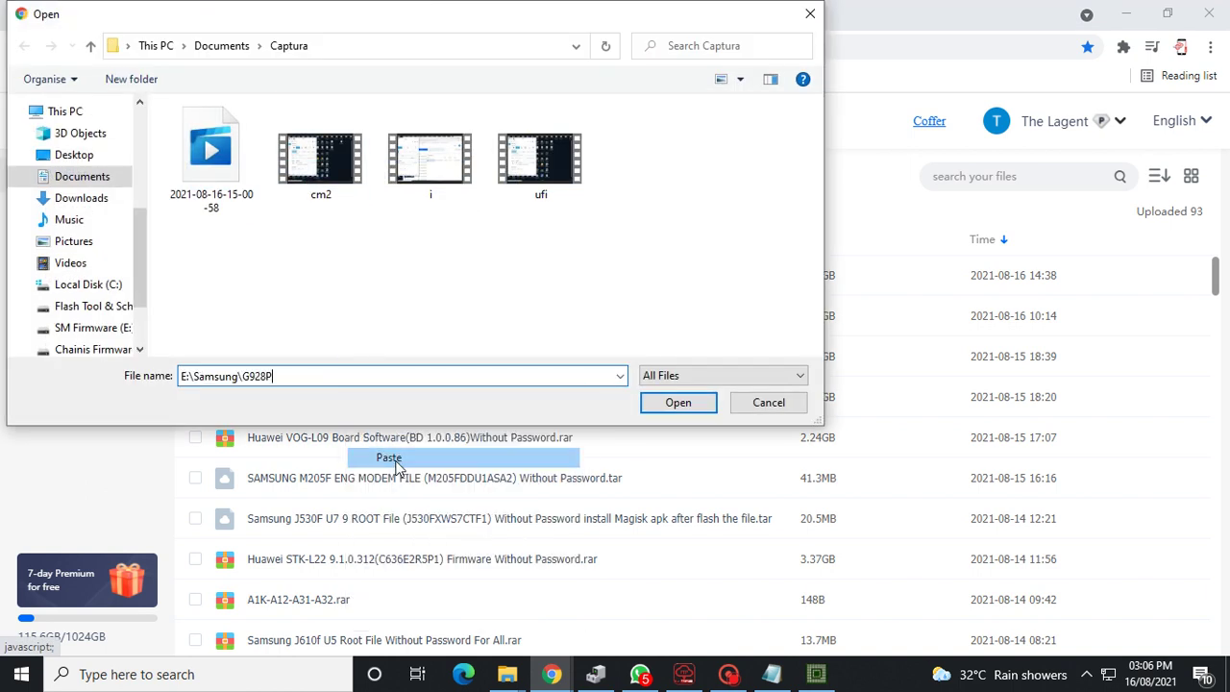
{"action": "left_click", "coordinate": [677, 404]}
{"action": "double_click", "coordinate": [284, 151]}
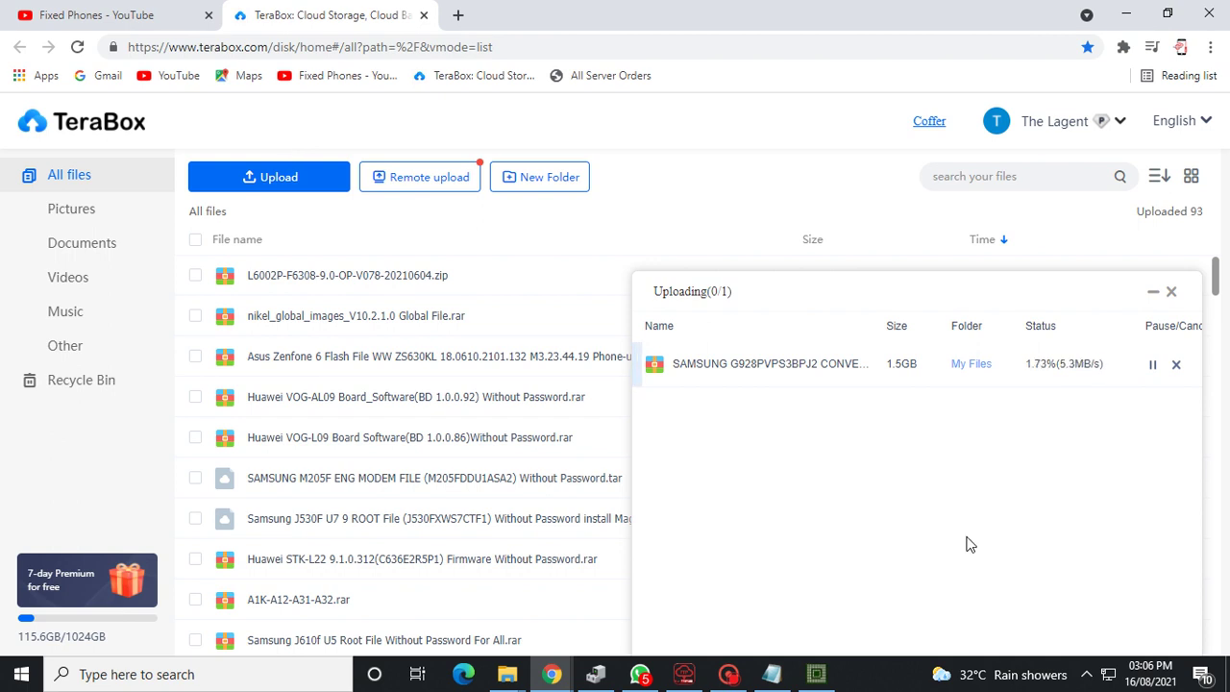
{"action": "left_click", "coordinate": [723, 677]}
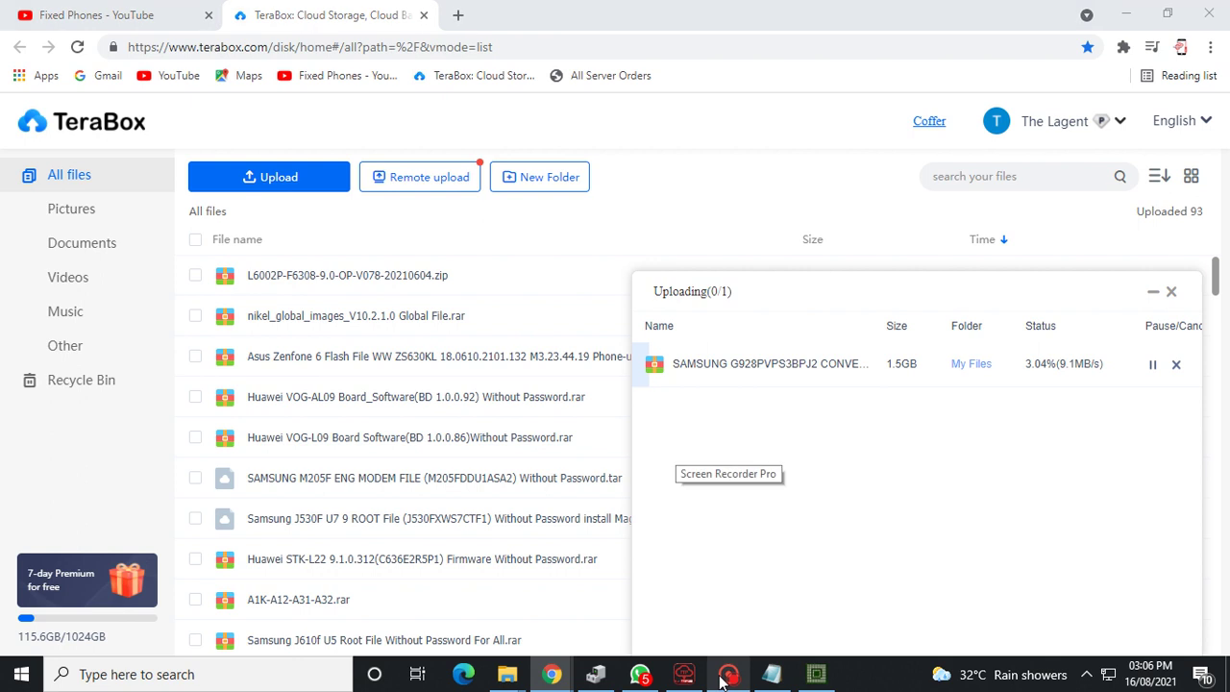